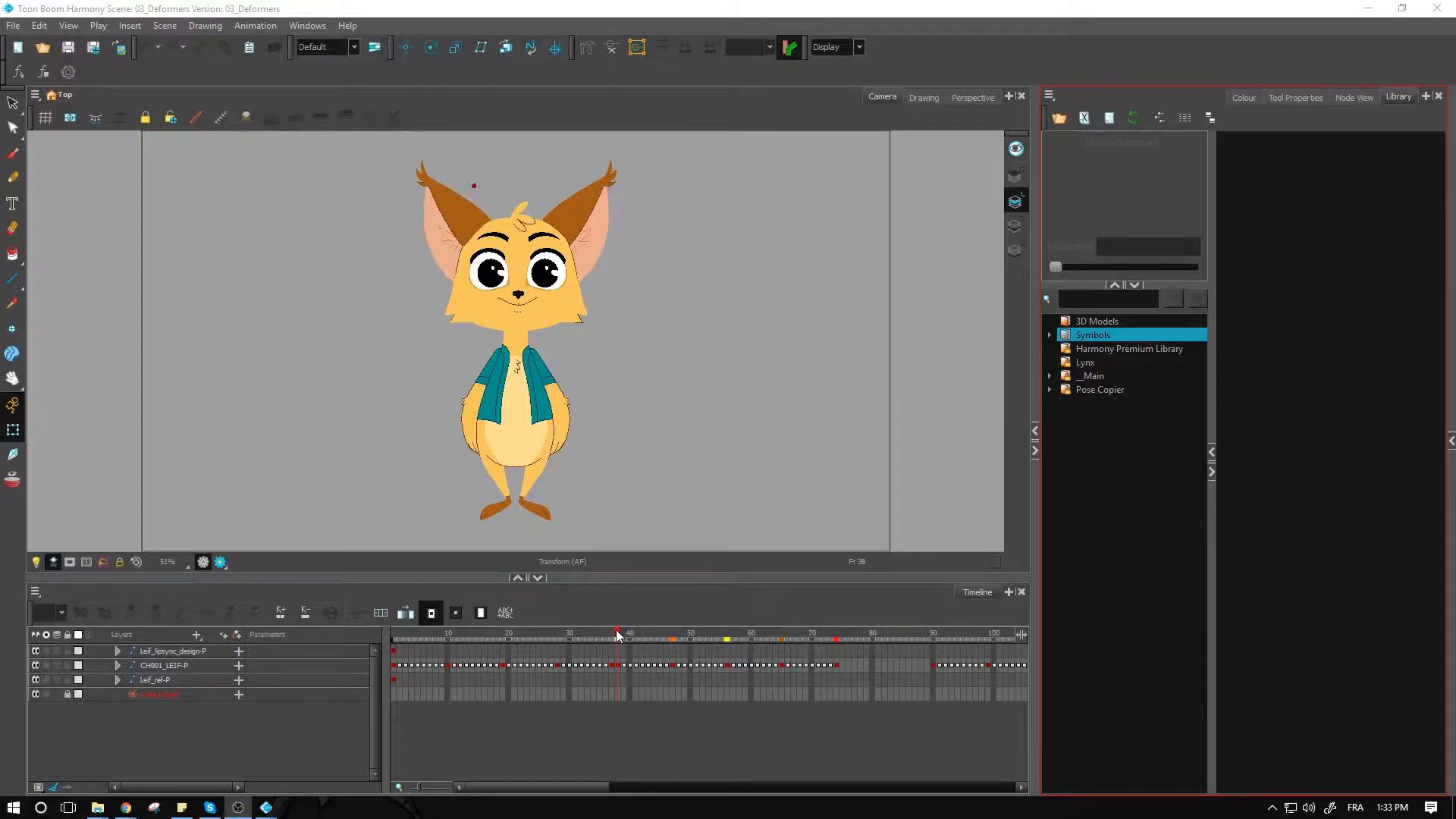
Step: Scrub the timeline of the 03_Deformers scene to examine the character's head-turn poses, including those past frame 100
drag(470, 634, 550, 636)
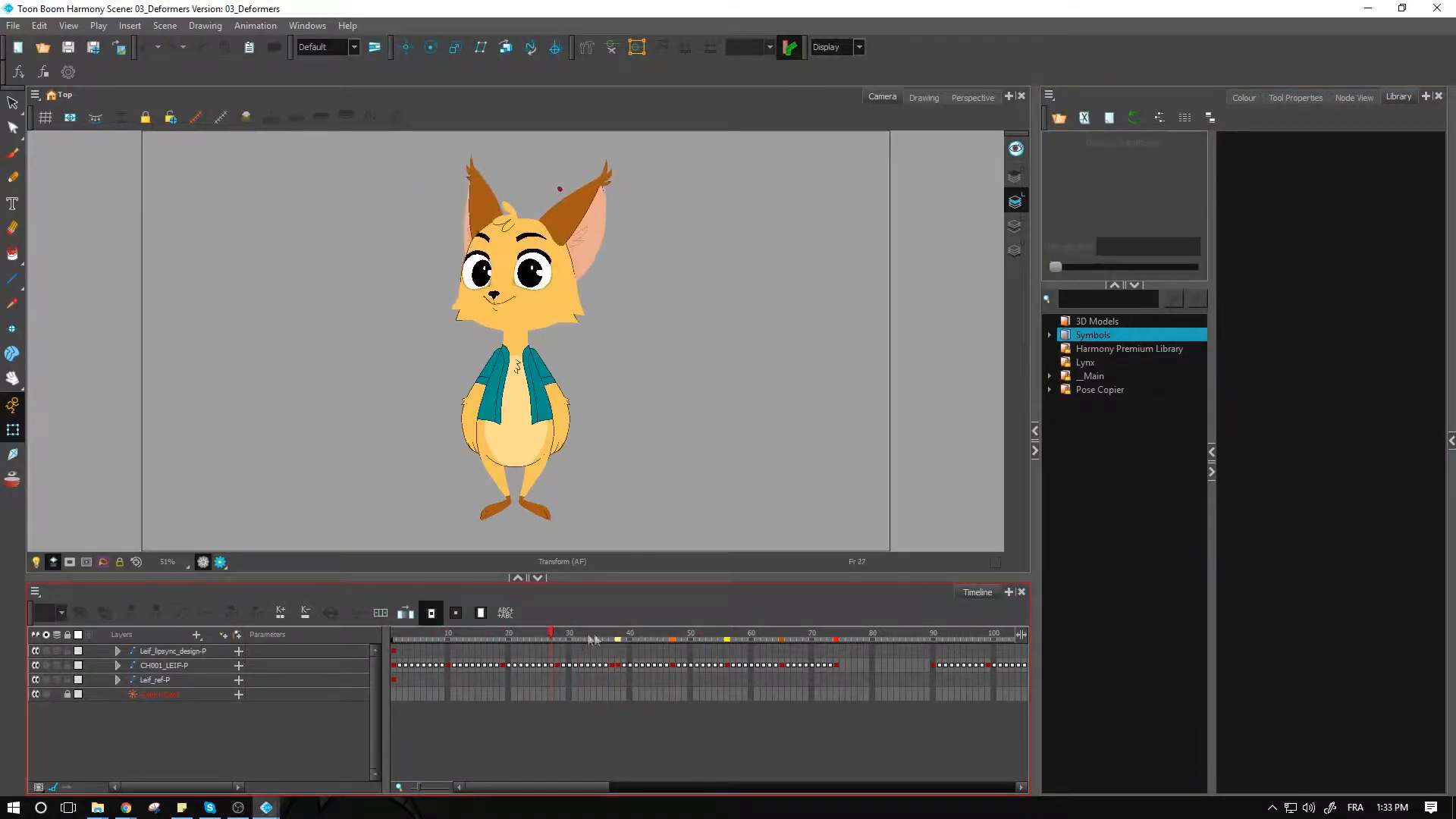
click(611, 634)
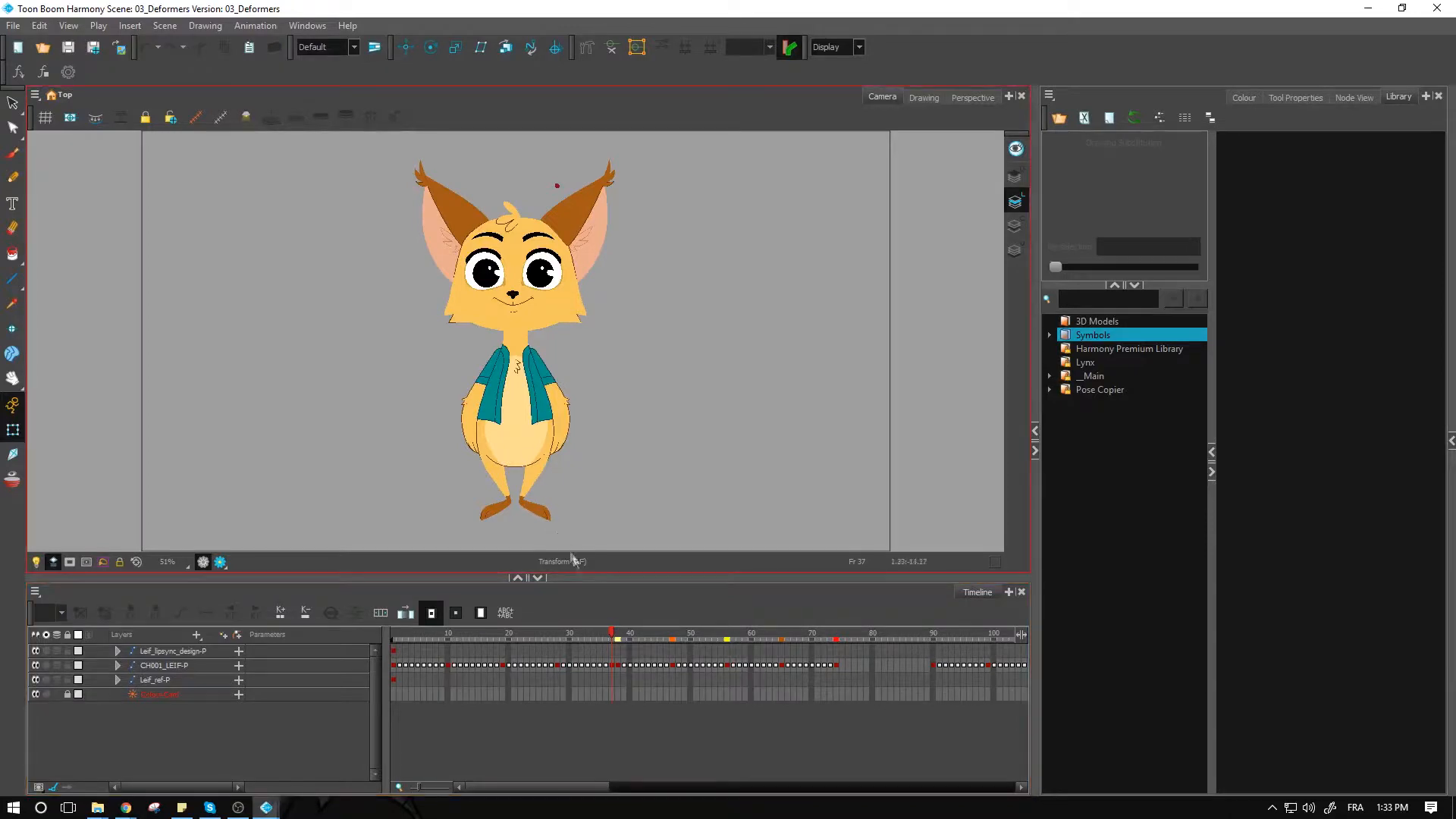
mouse_move(574, 635)
mouse_down()
mouse_move(543, 641)
mouse_move(709, 650)
mouse_move(593, 640)
mouse_up()
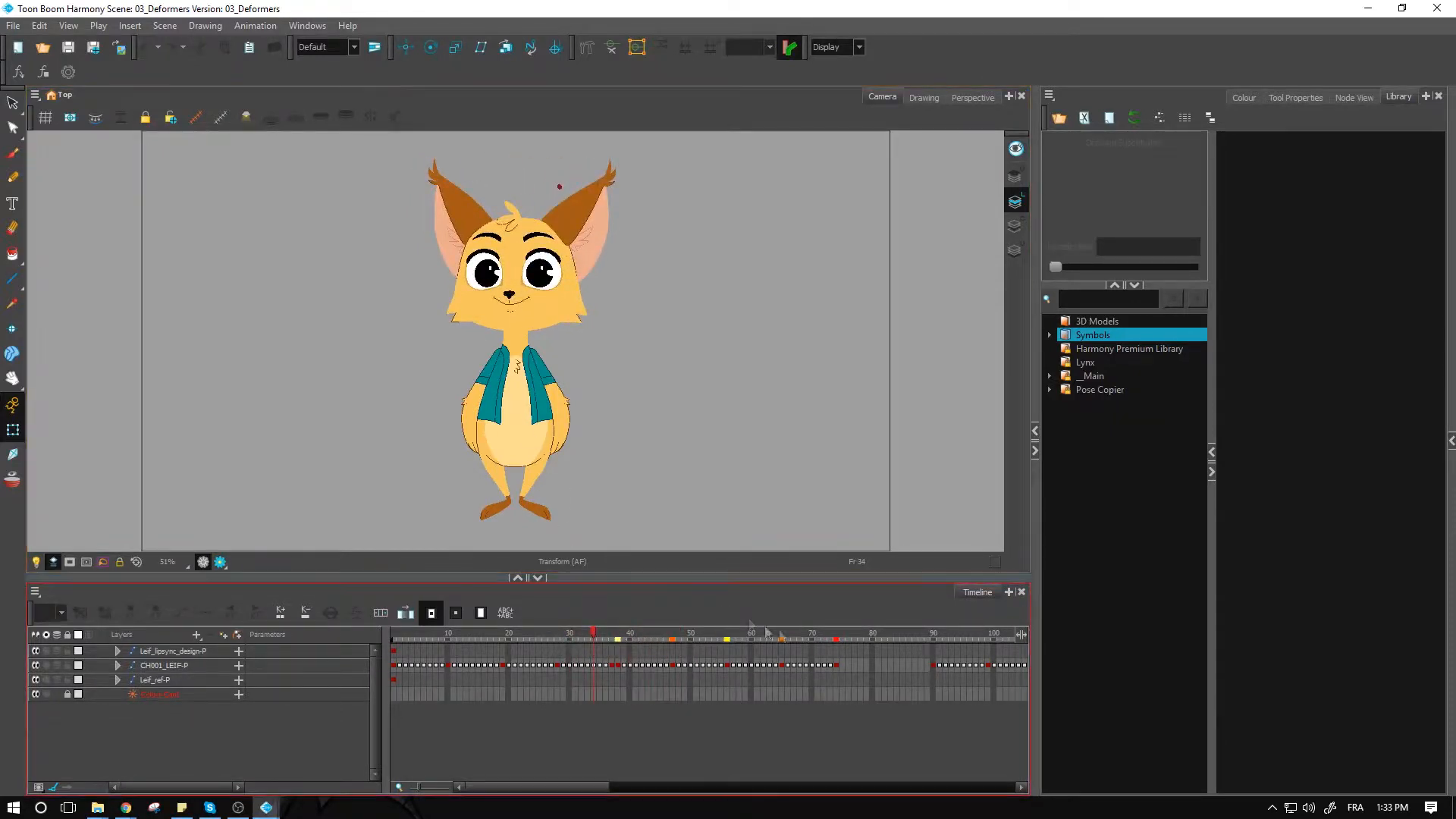
drag(585, 785, 647, 785)
drag(699, 635, 787, 650)
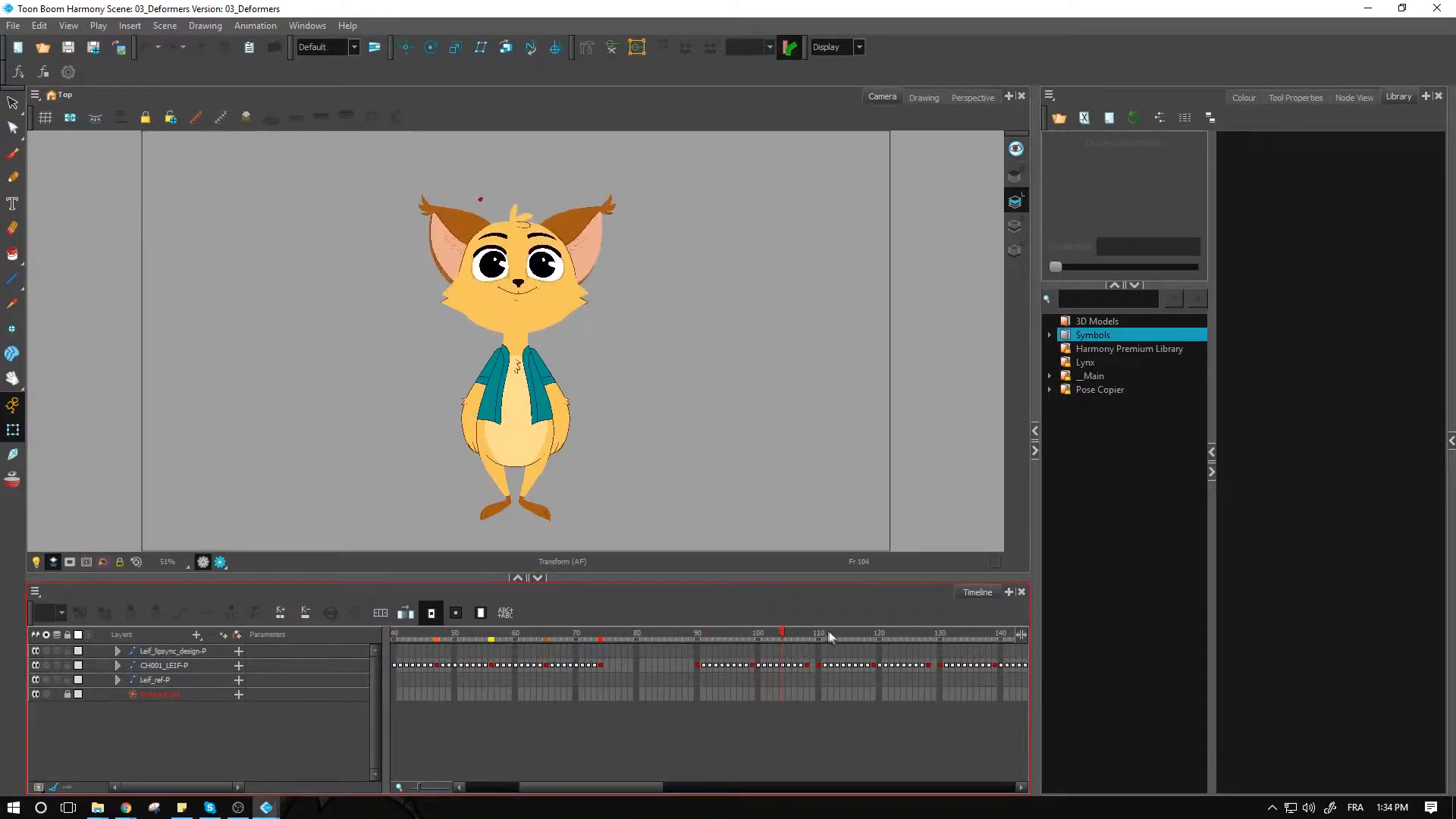
drag(630, 789, 476, 671)
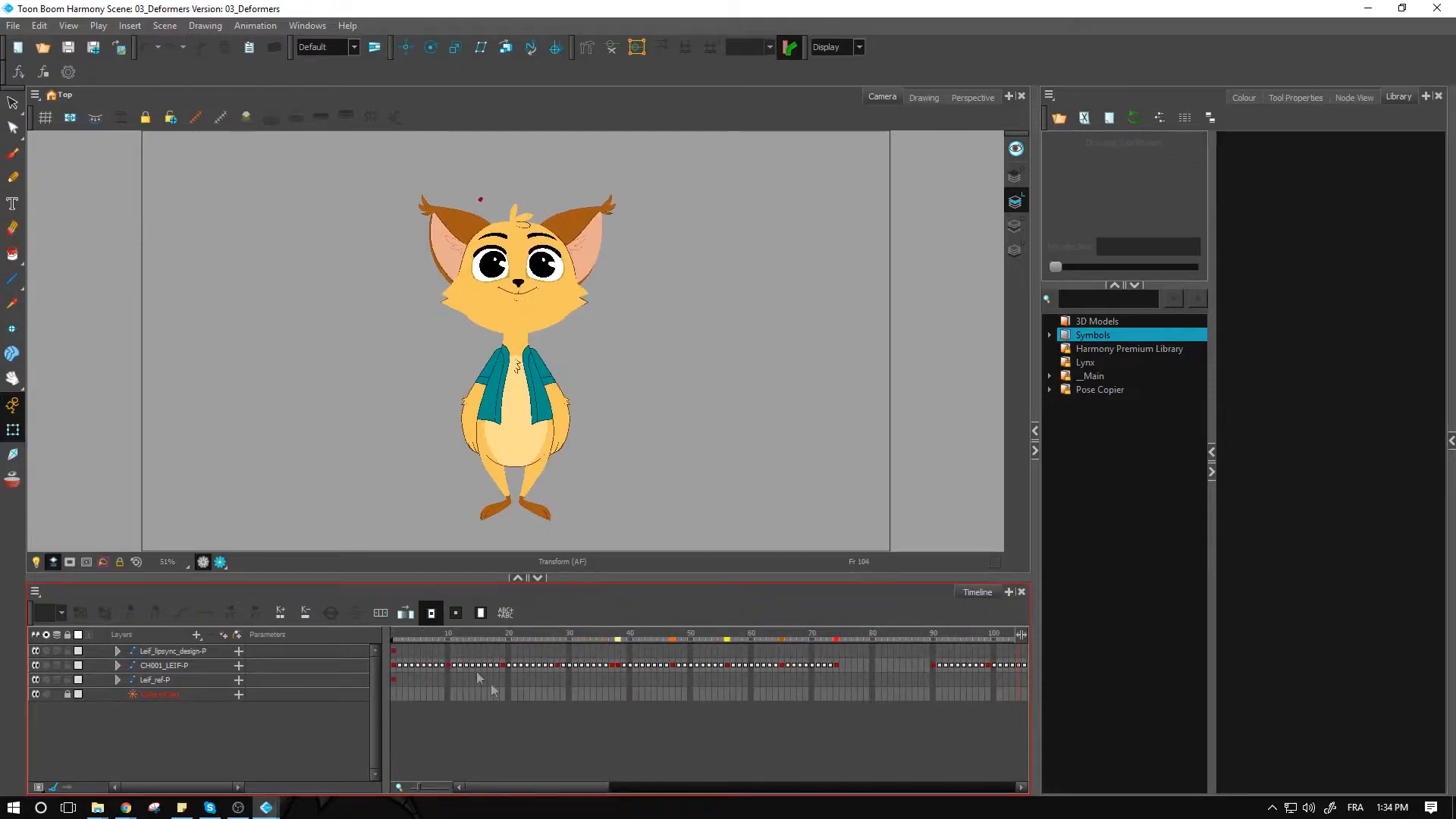
click(400, 634)
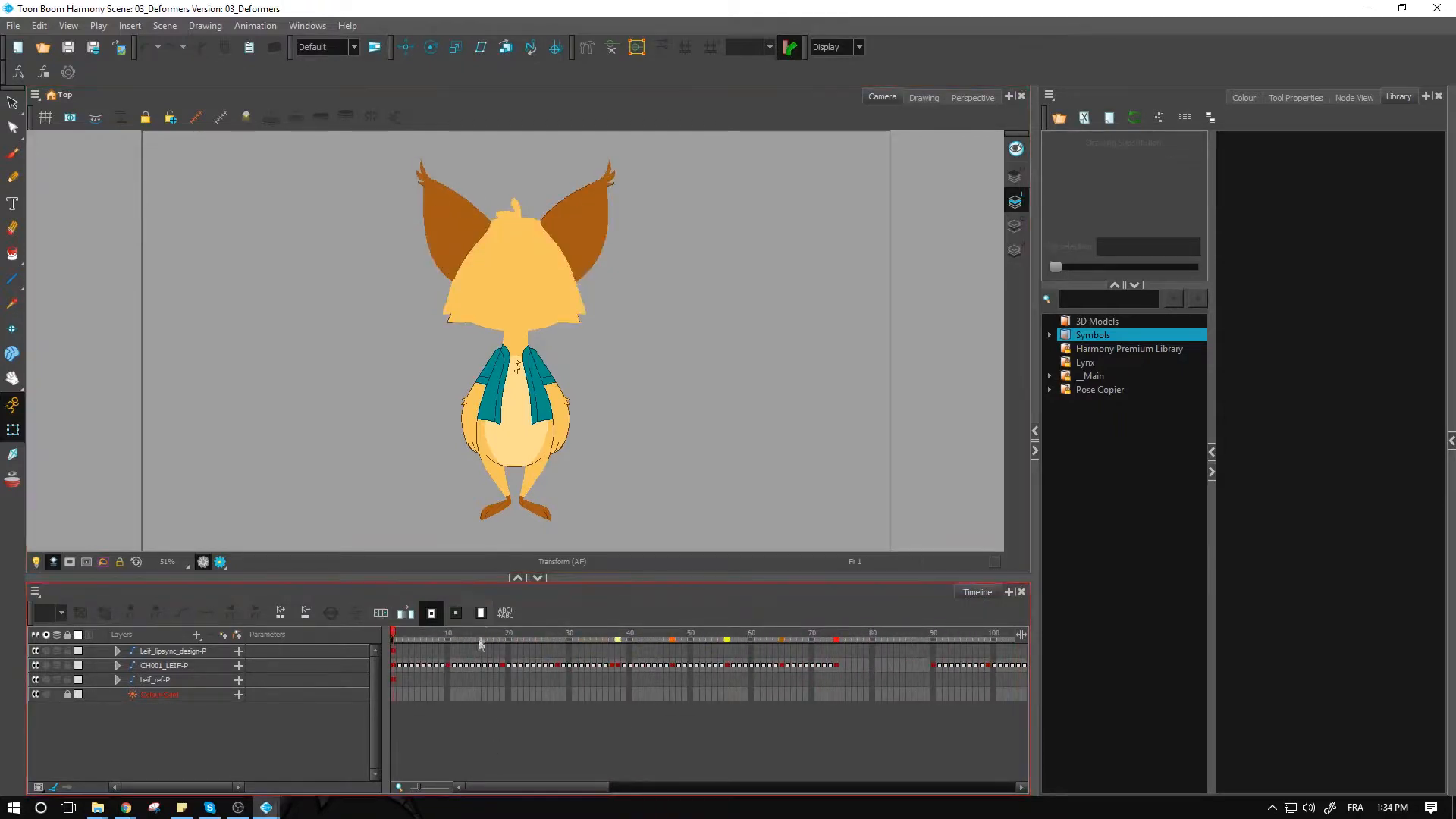
click(617, 634)
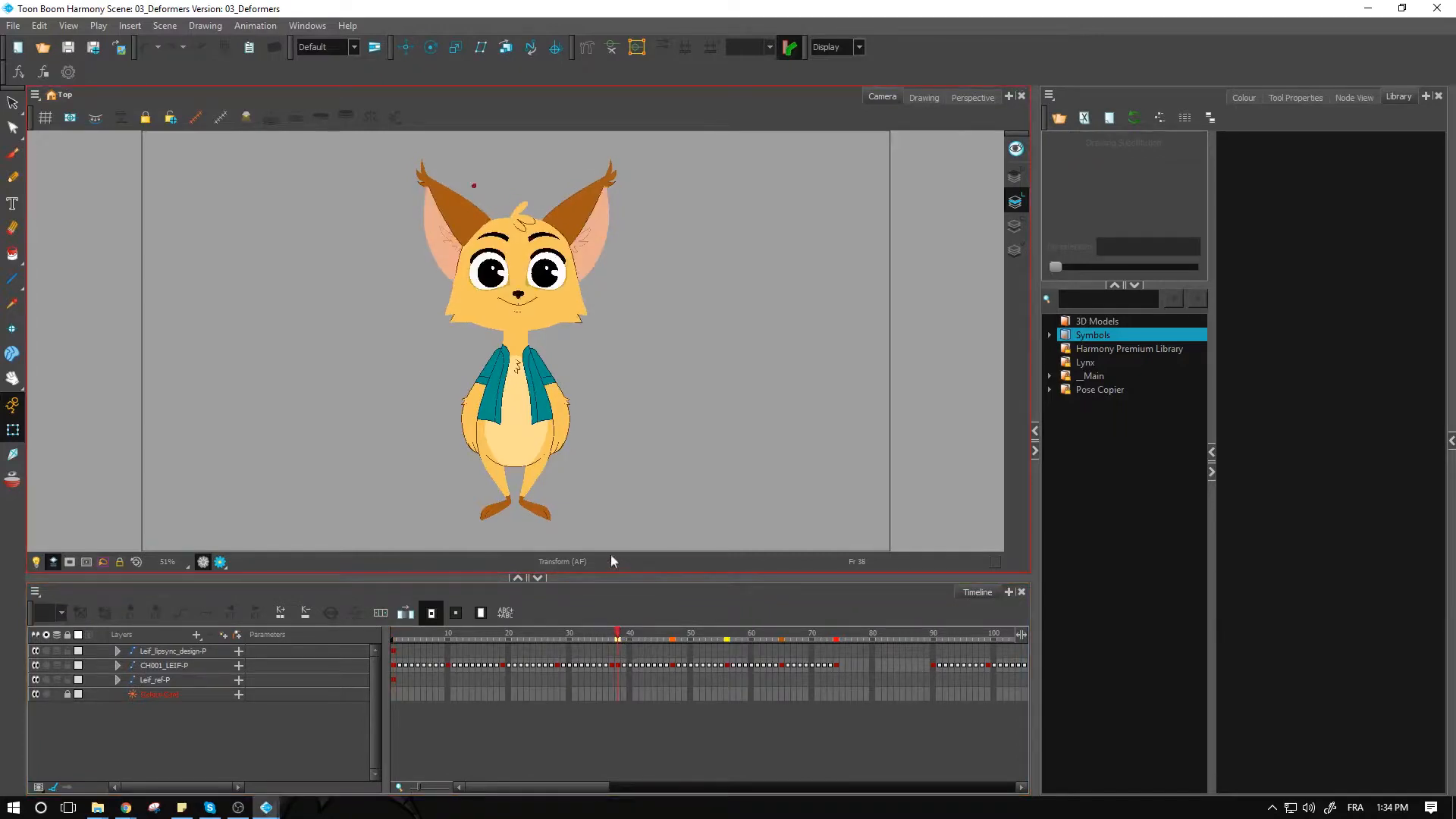
click(14, 28)
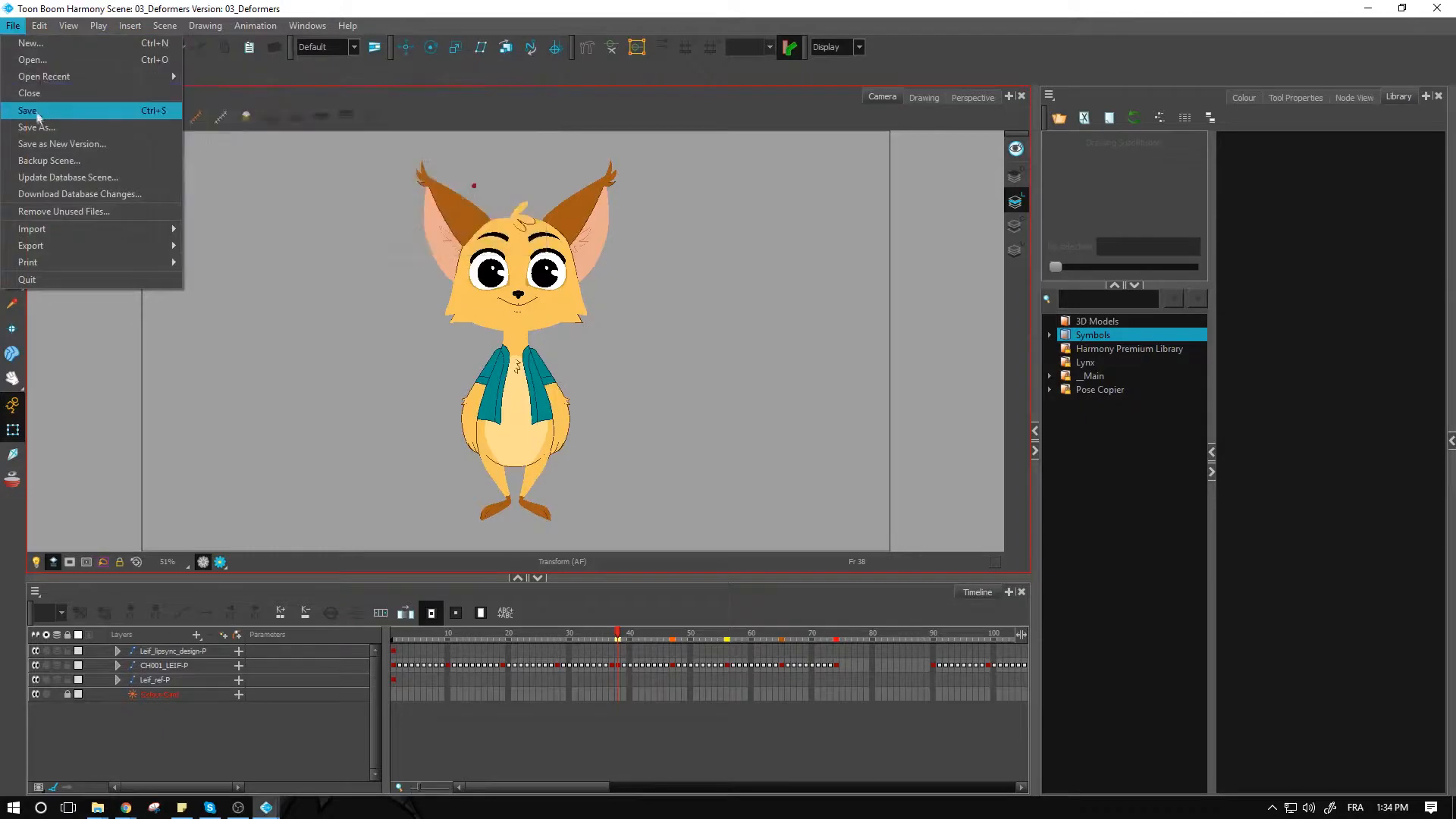
click(75, 130)
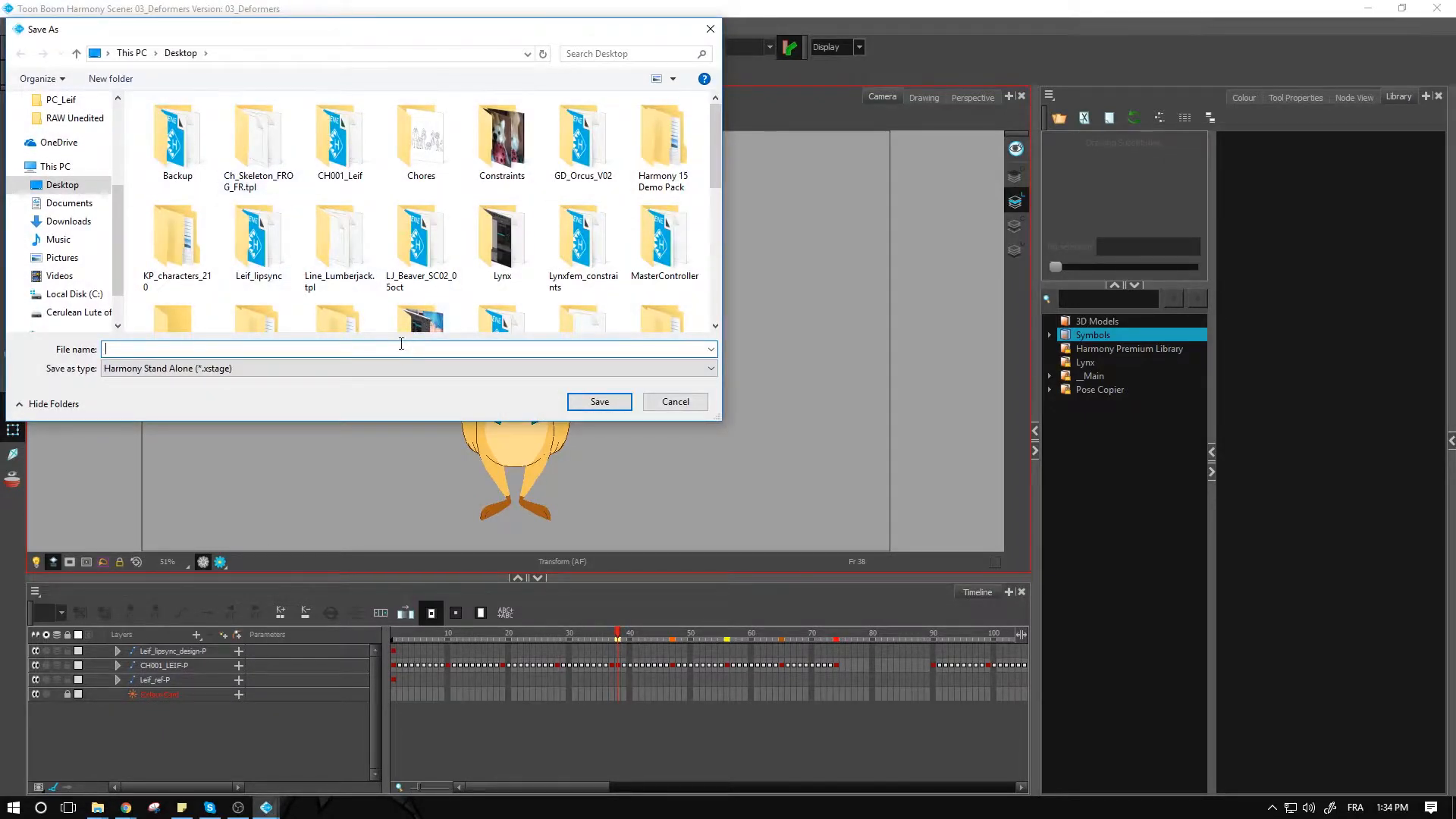
text(PC_)
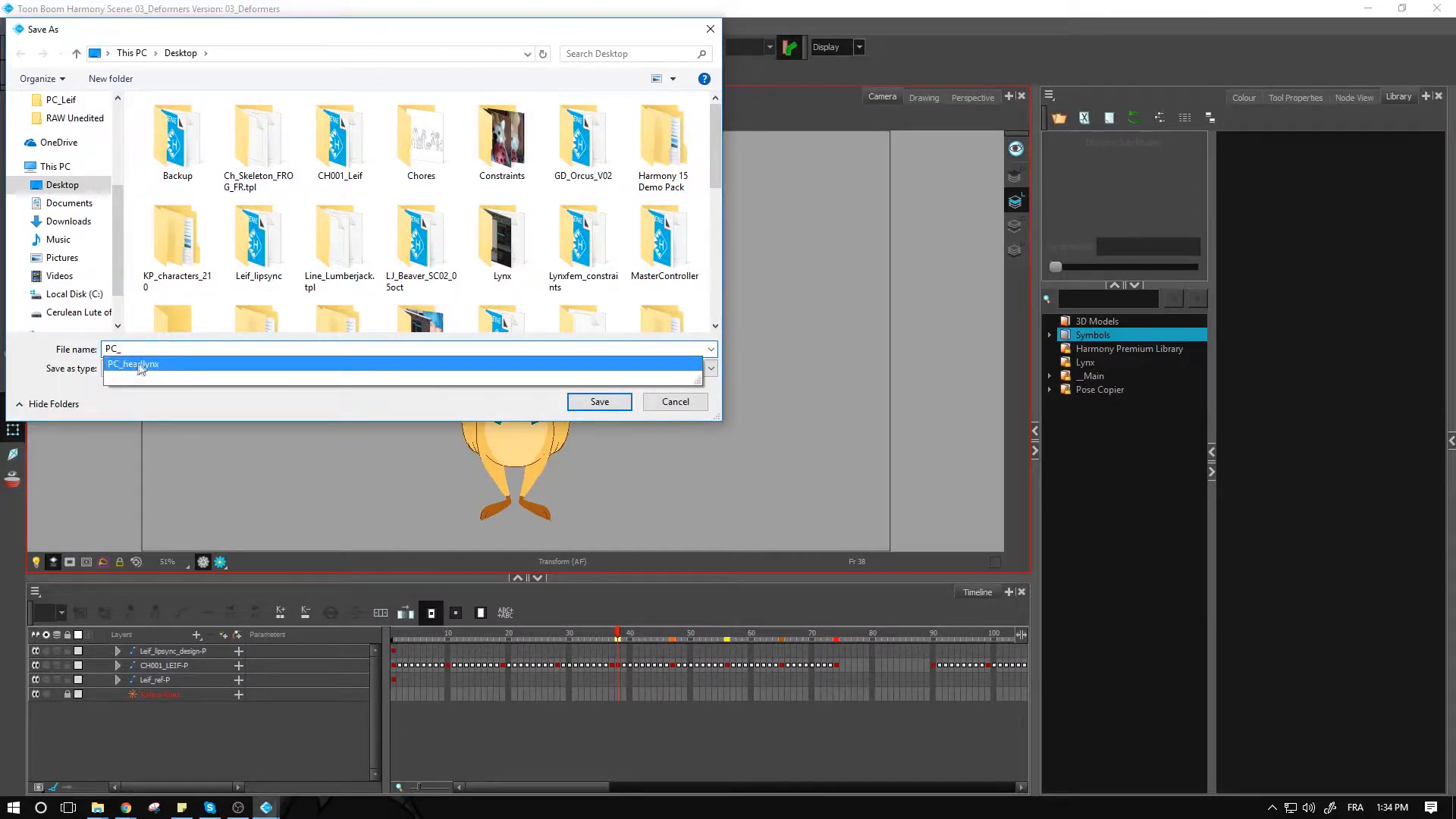
click(693, 407)
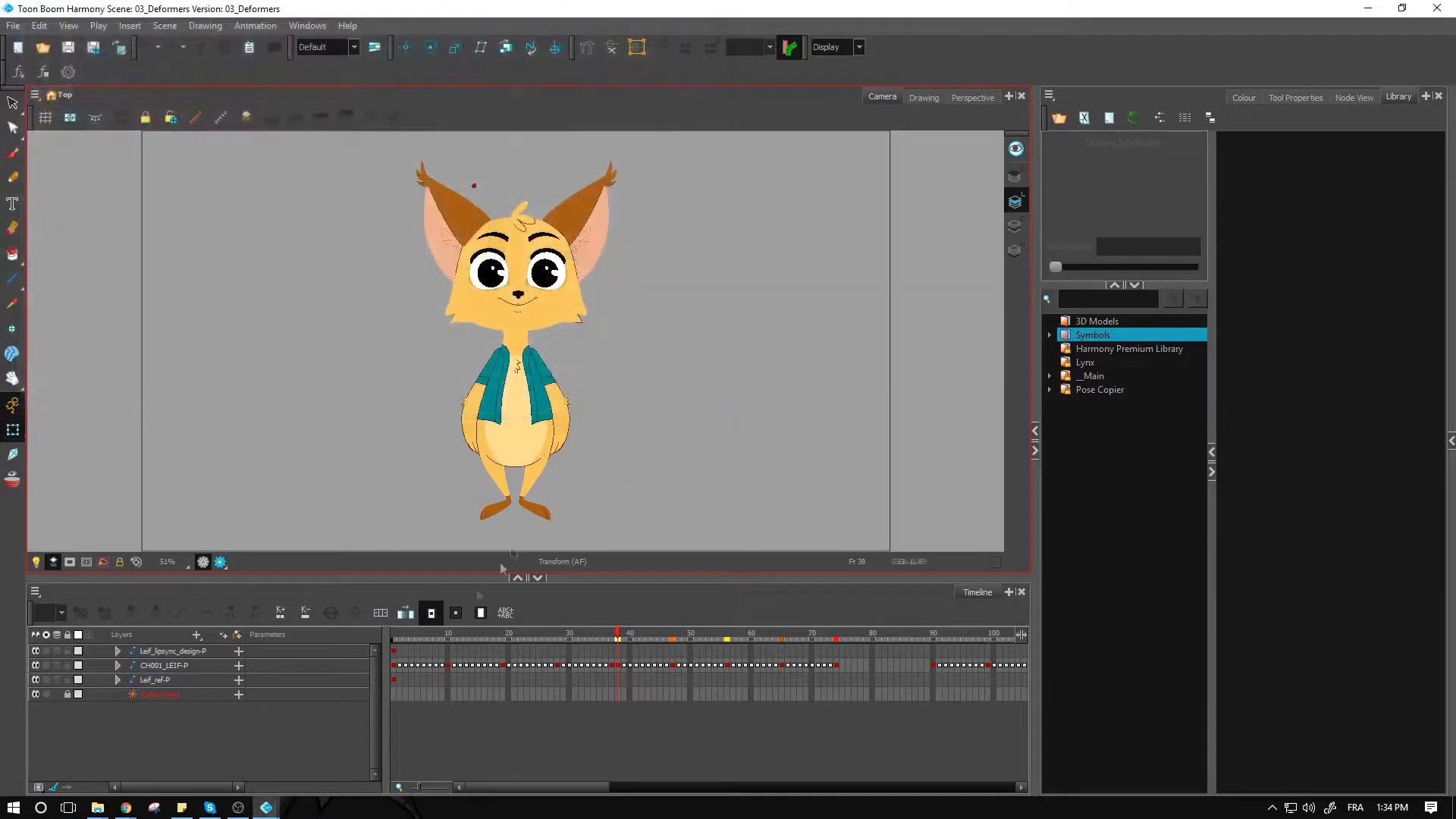
Step: Switch to the PC_Leif scene and delete the Leif_lipsync_design-P, Leif_ref-P and colour card layers
click(267, 810)
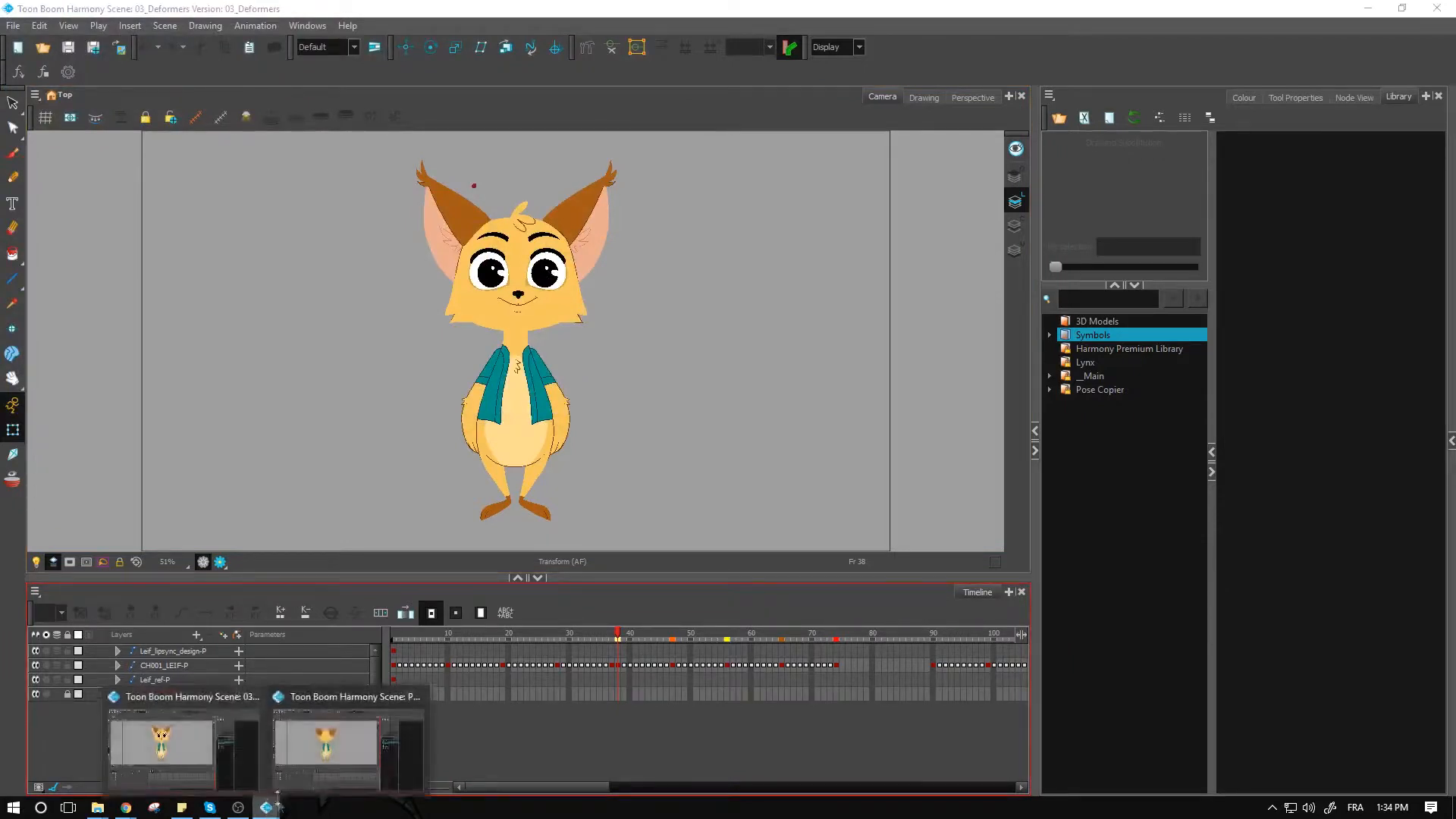
click(351, 749)
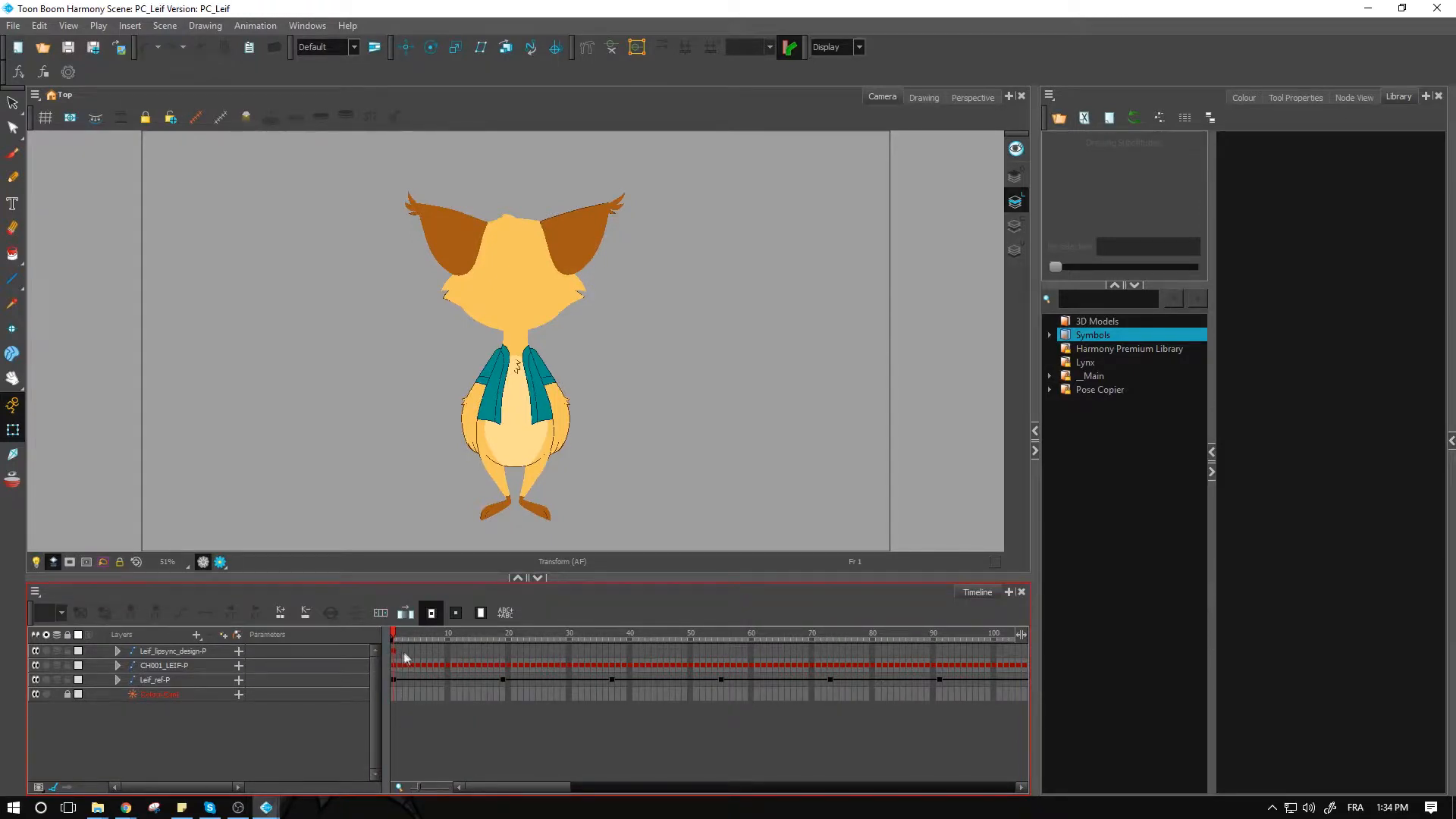
click(399, 649)
click(405, 650)
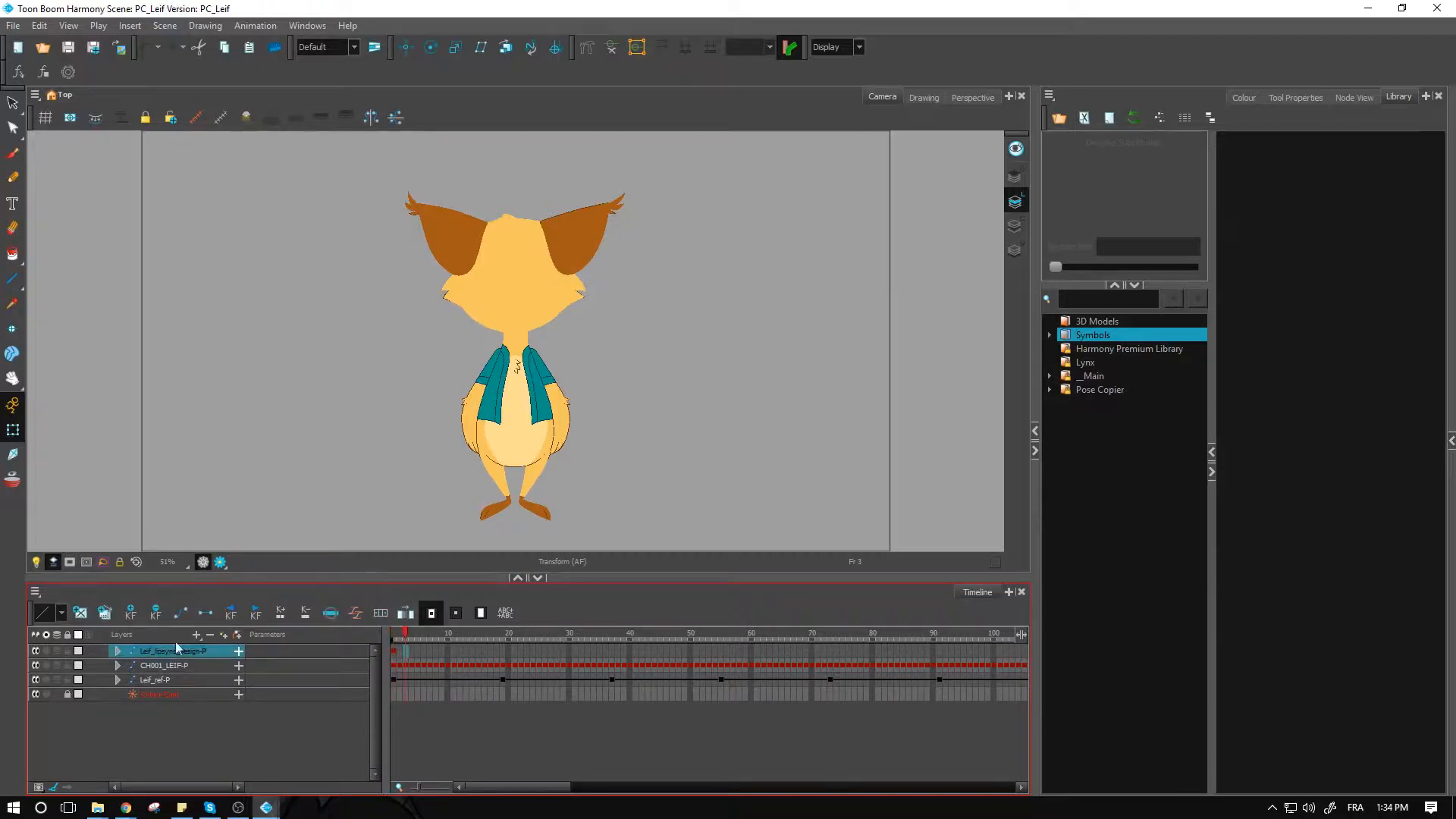
double_click(155, 650)
click(123, 652)
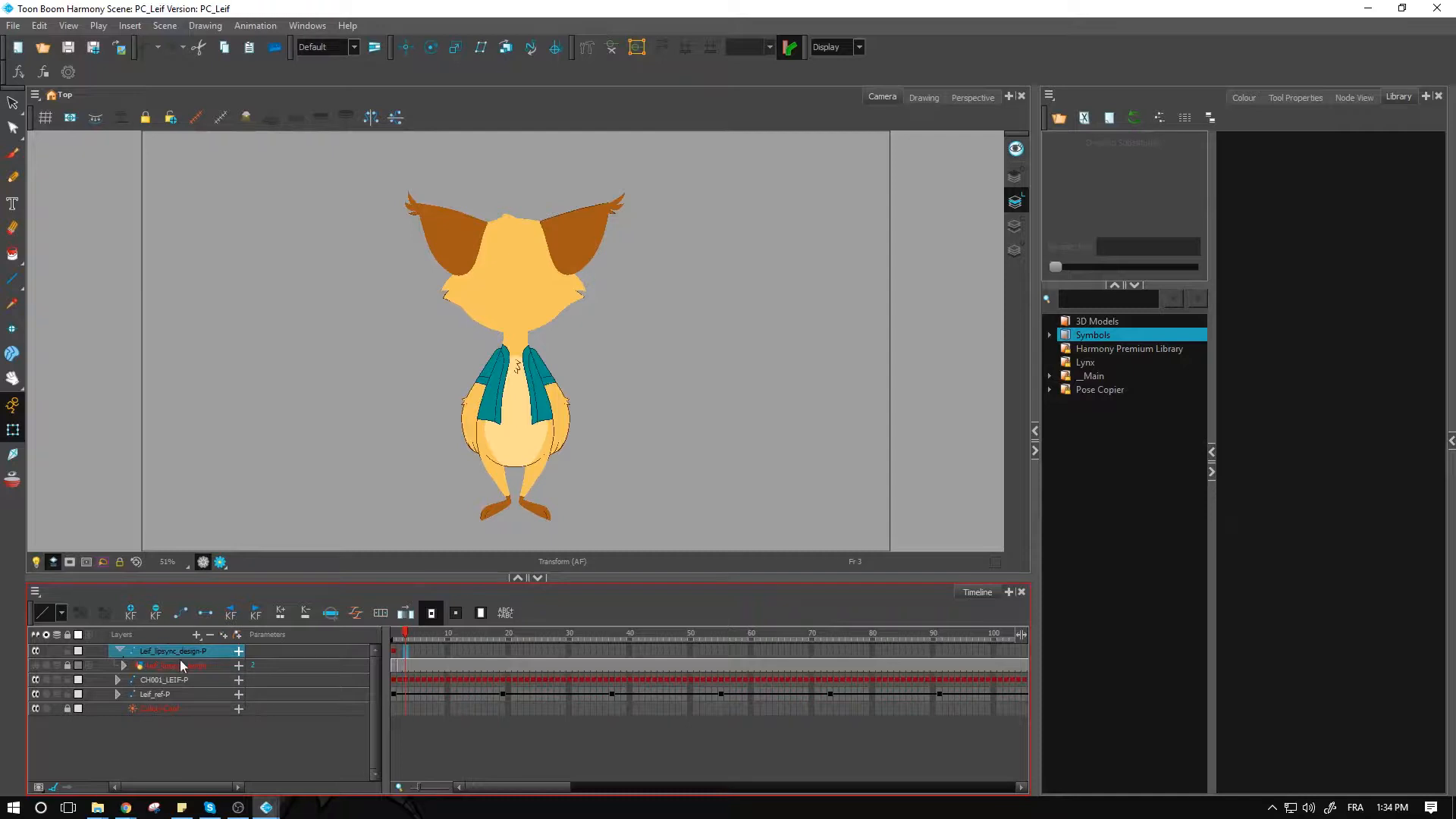
click(119, 651)
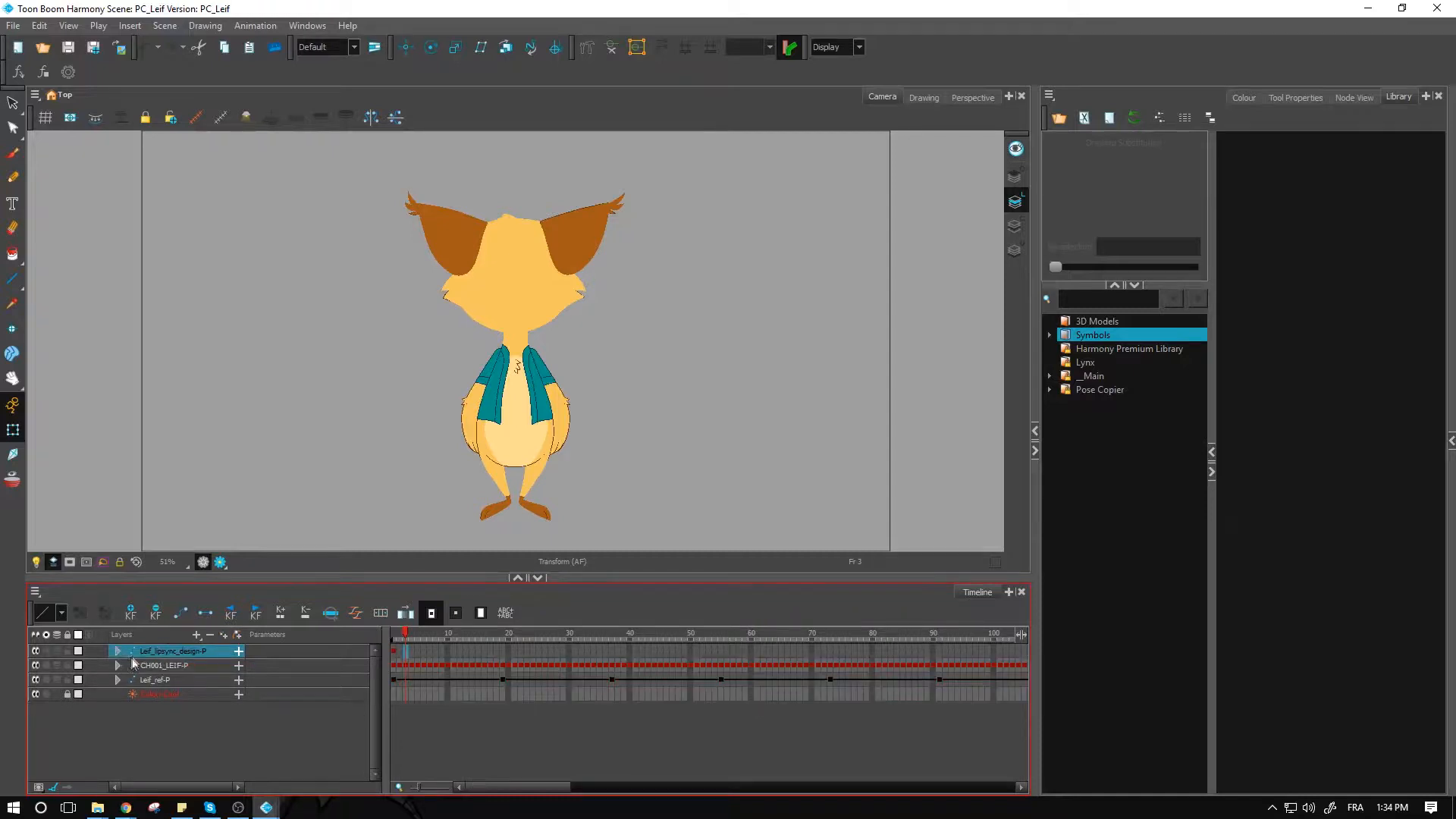
click(210, 635)
click(170, 666)
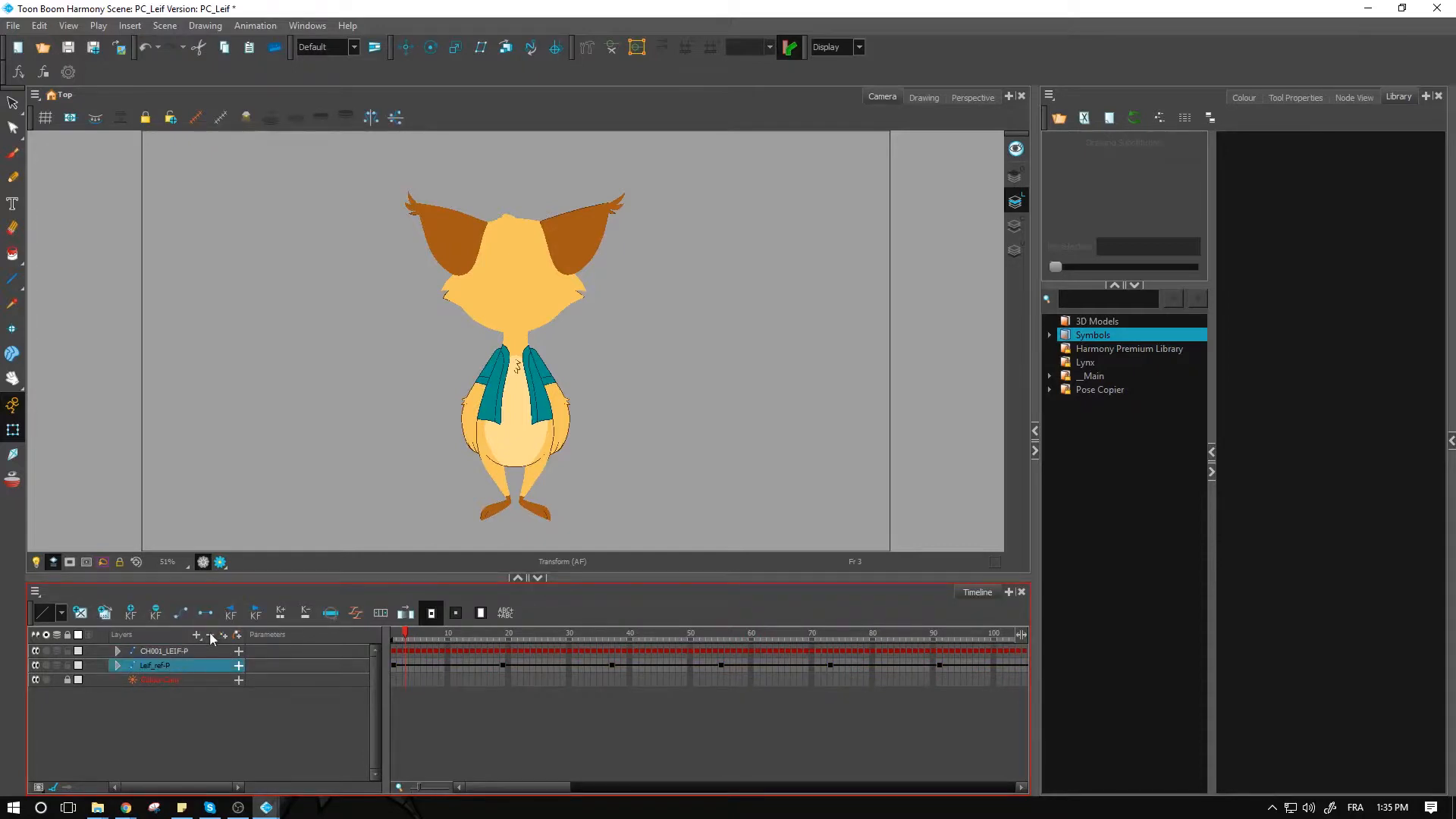
click(211, 634)
click(210, 634)
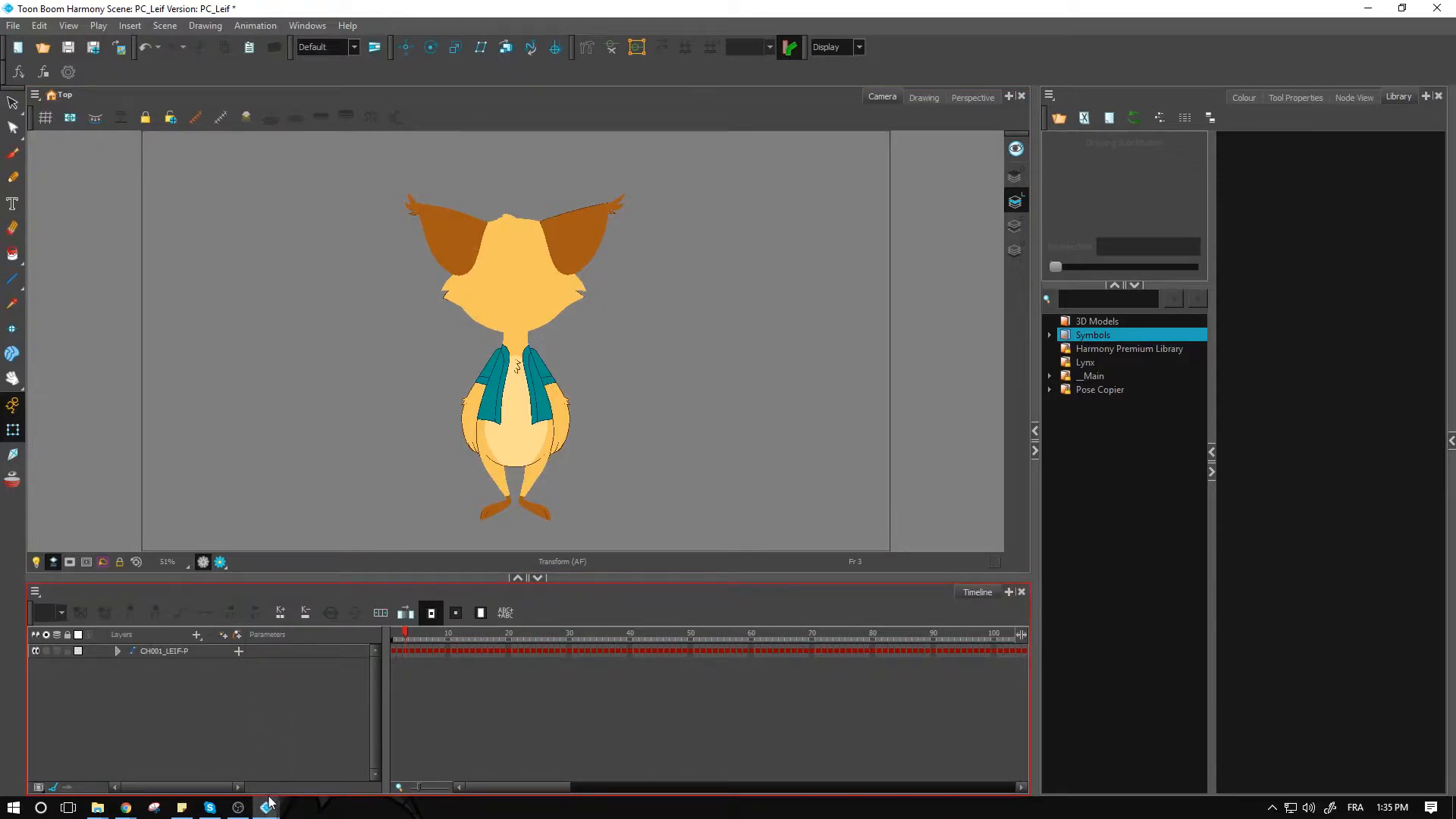
Step: Switch back to the 03_Deformers scene and examine each CH001_LEIF-P key pose from frame 1 to frame 74
mouse_move(266, 807)
click(200, 760)
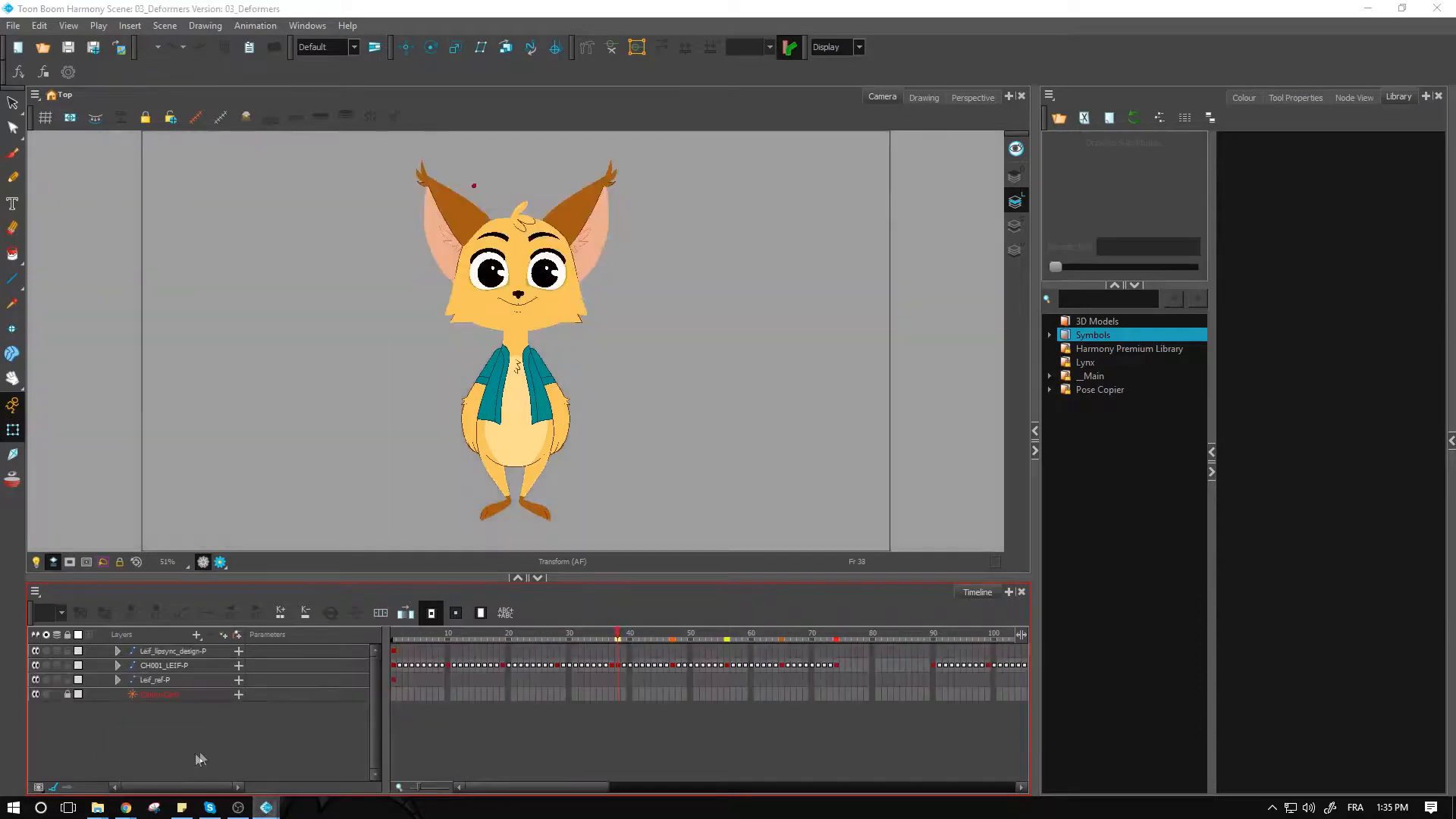
click(394, 666)
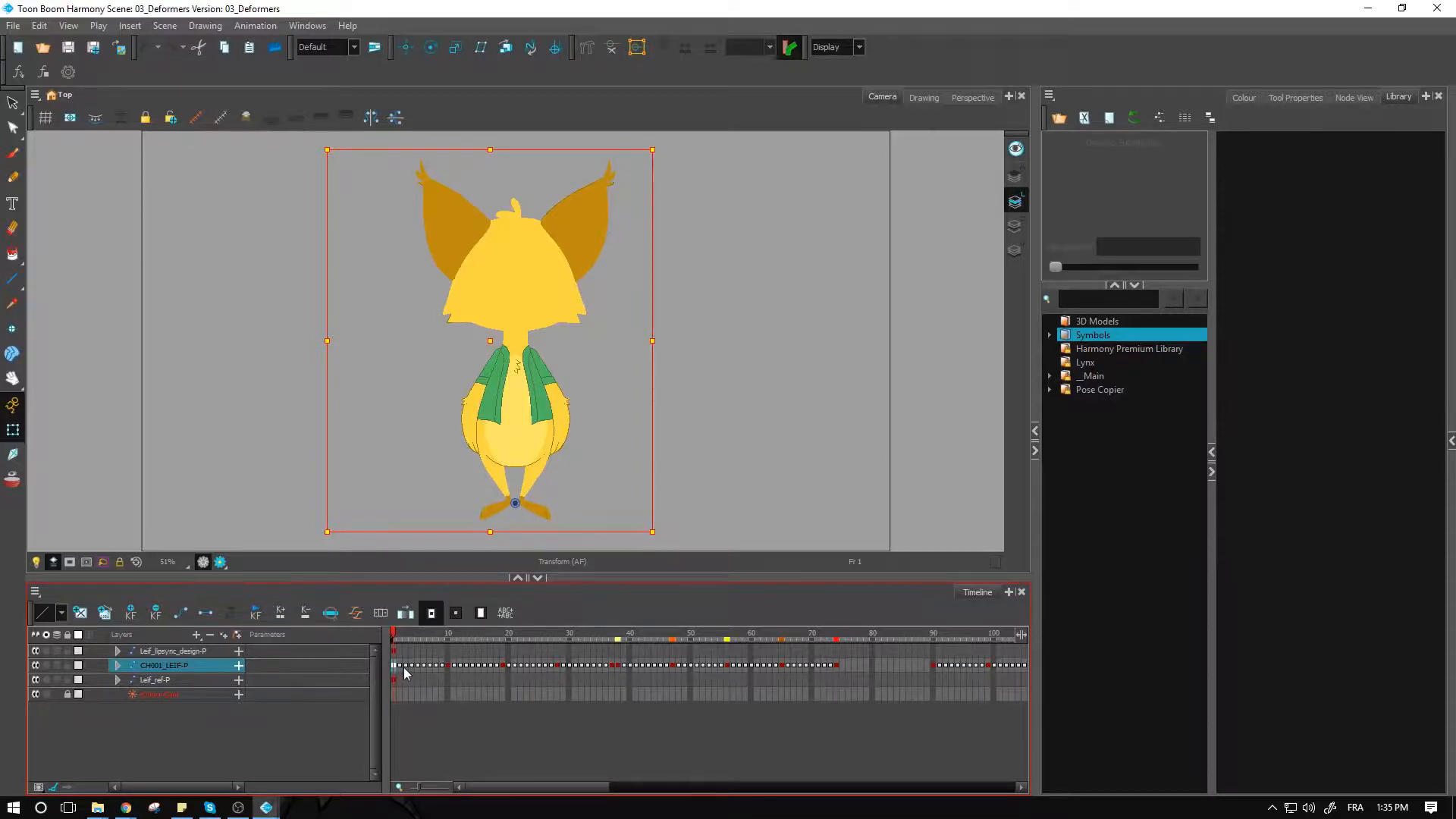
click(448, 664)
click(502, 664)
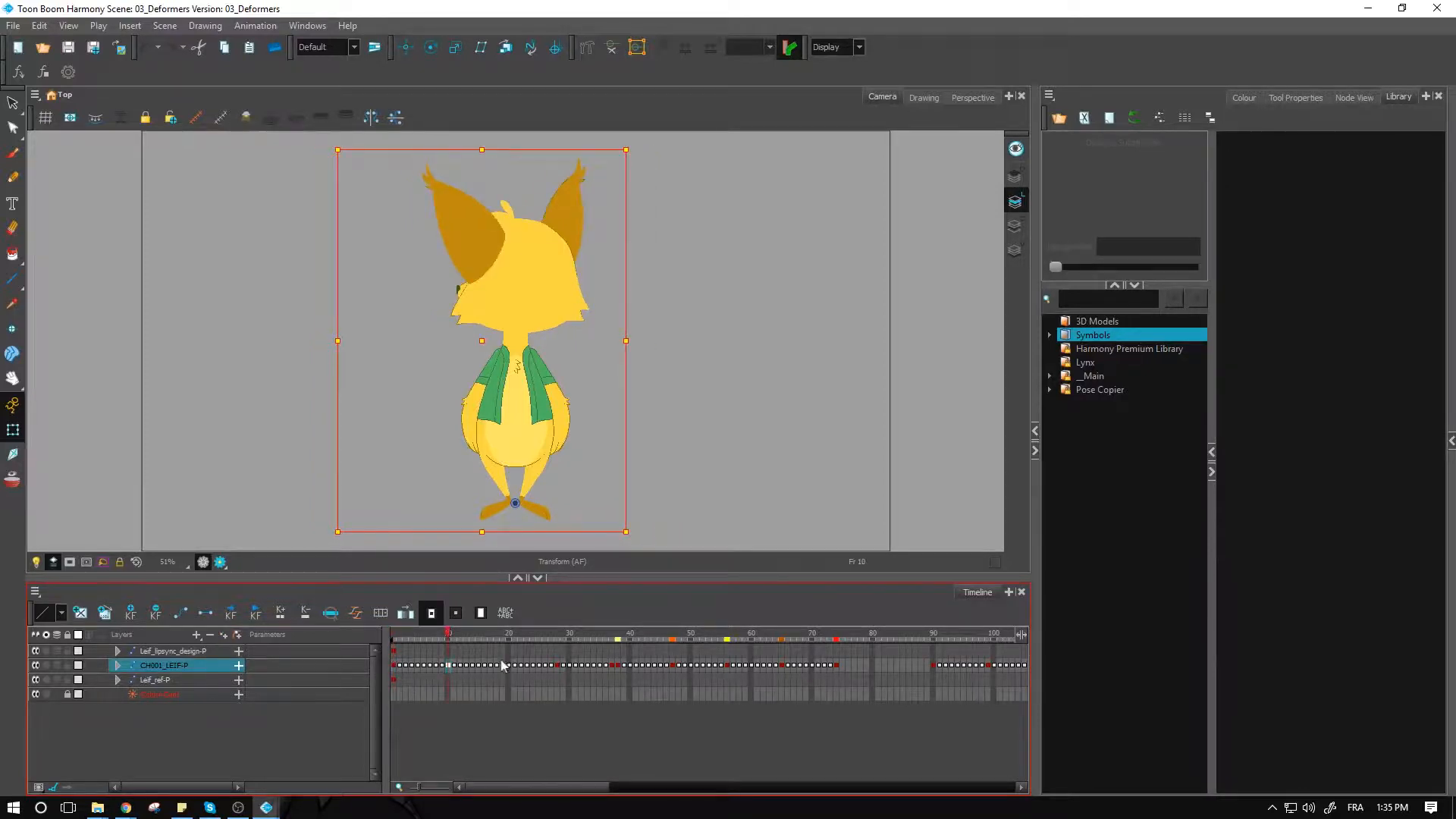
click(394, 665)
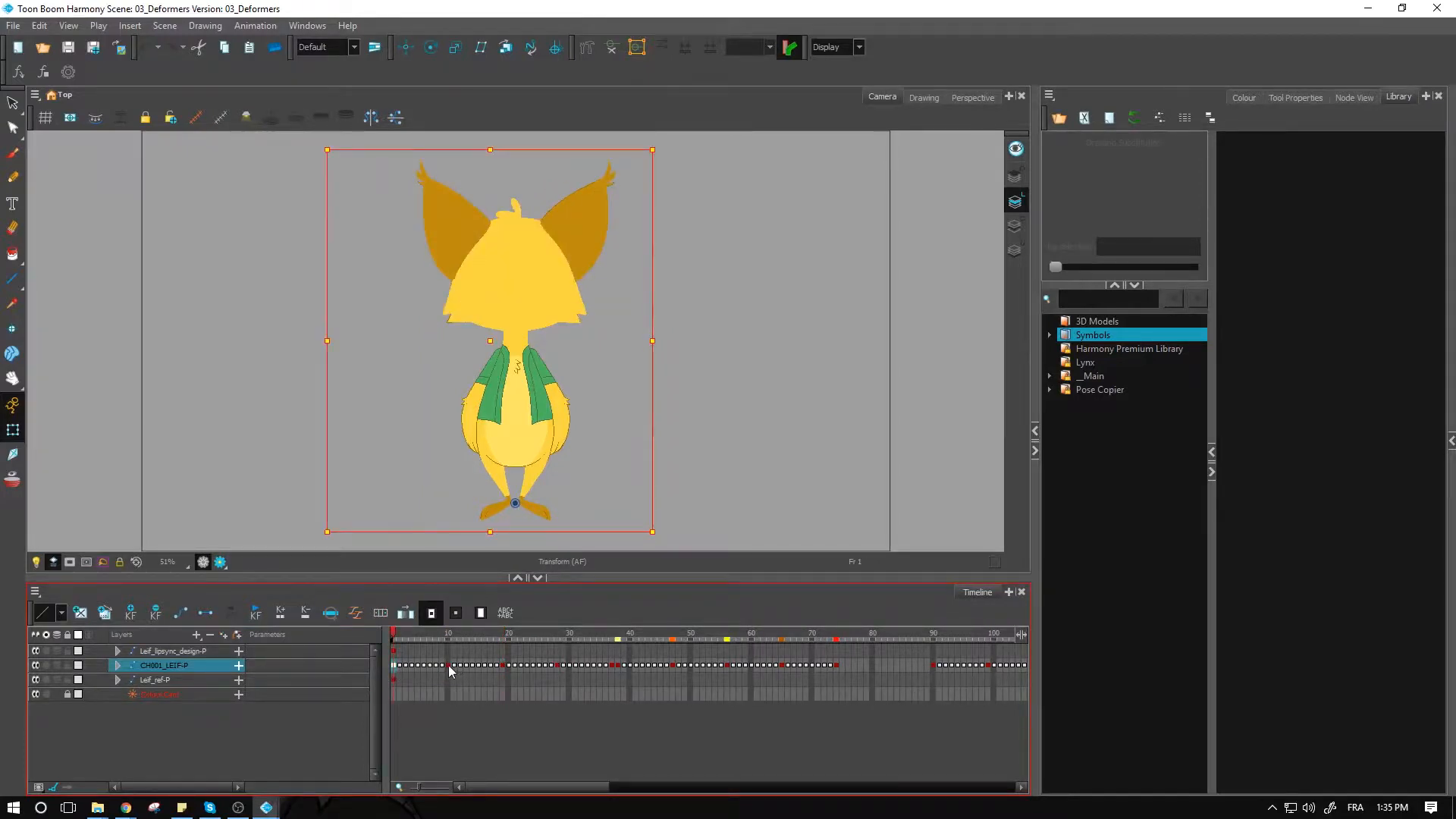
click(449, 666)
click(502, 665)
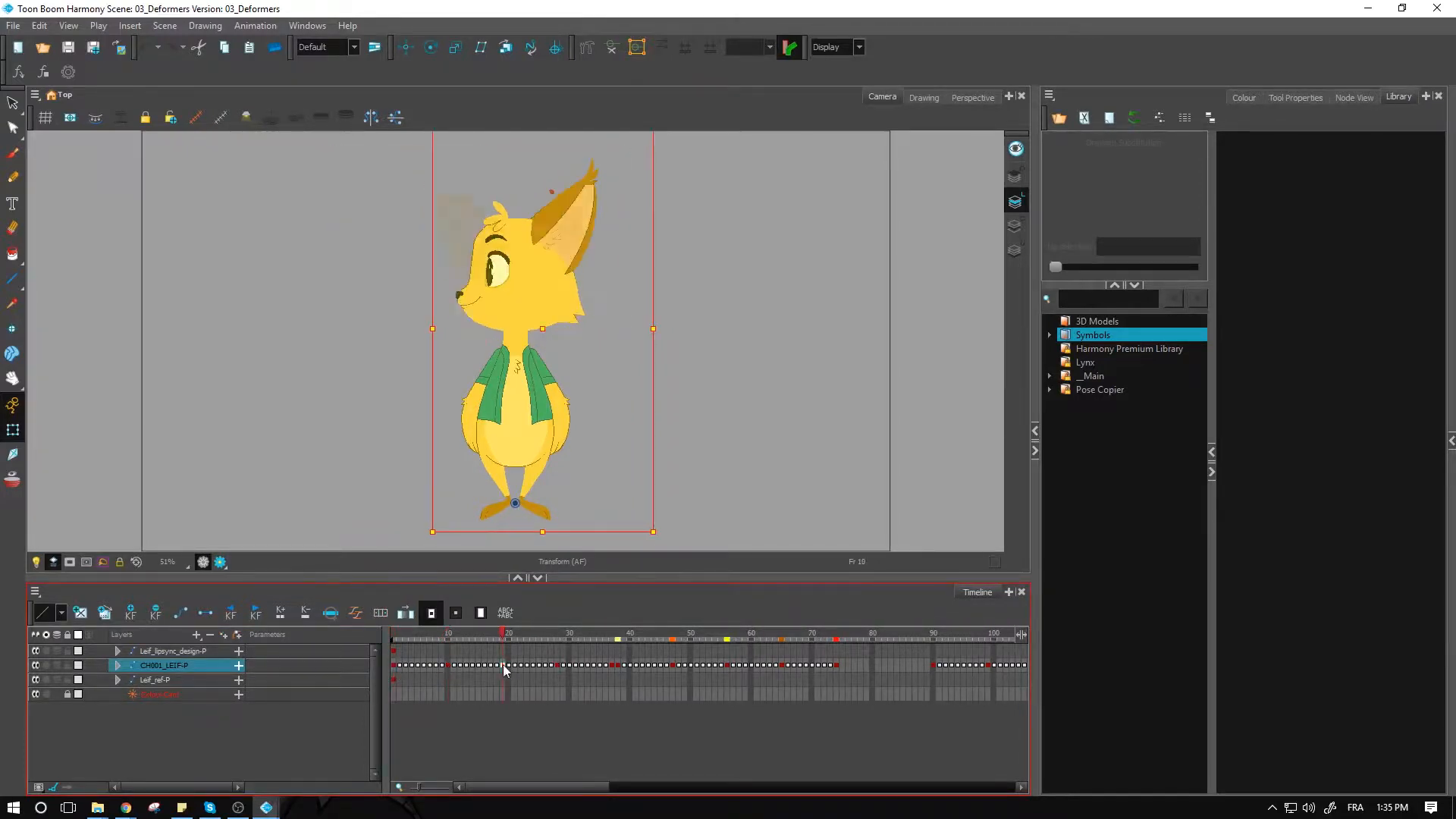
click(559, 666)
click(611, 666)
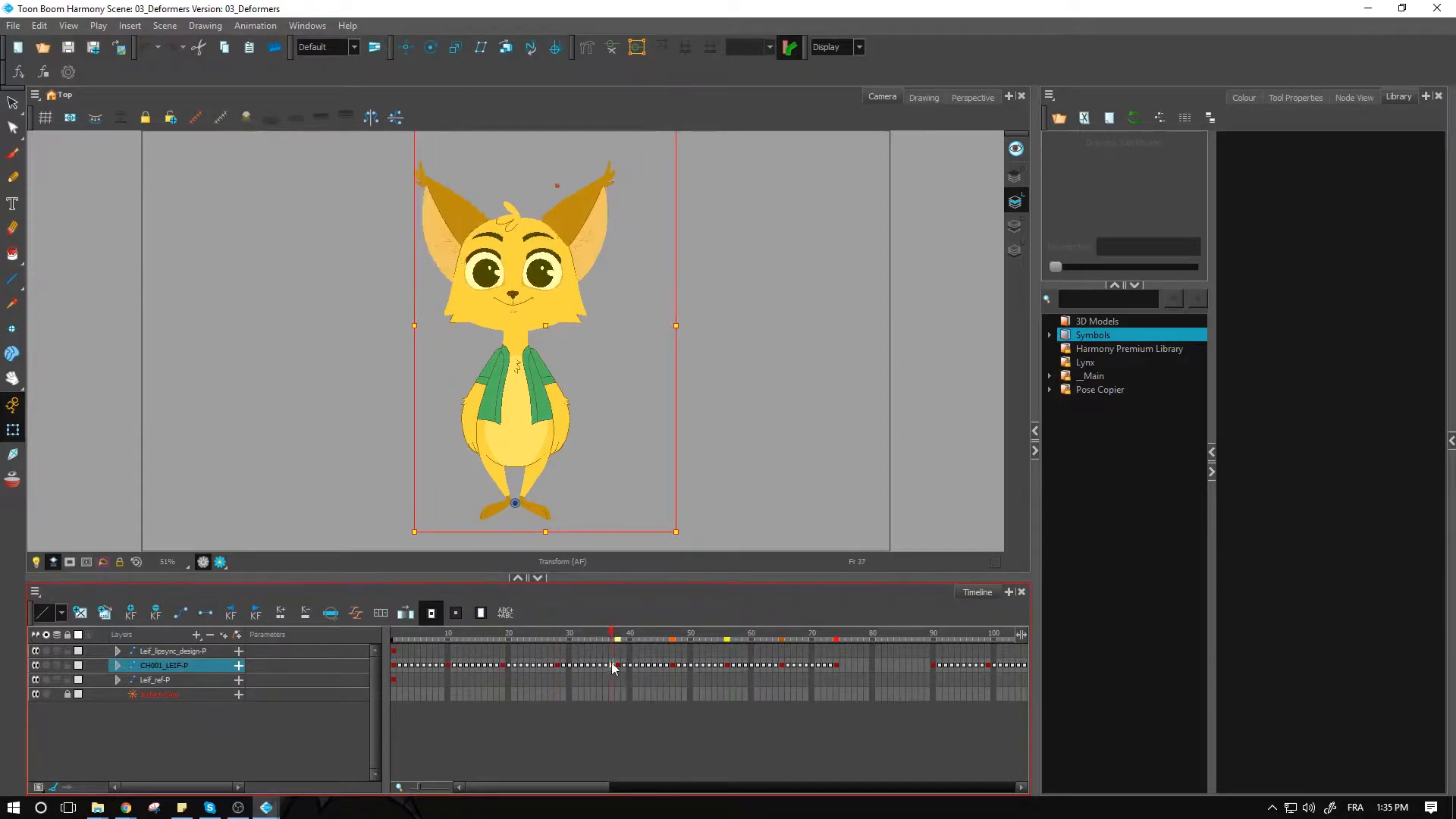
click(620, 666)
click(671, 664)
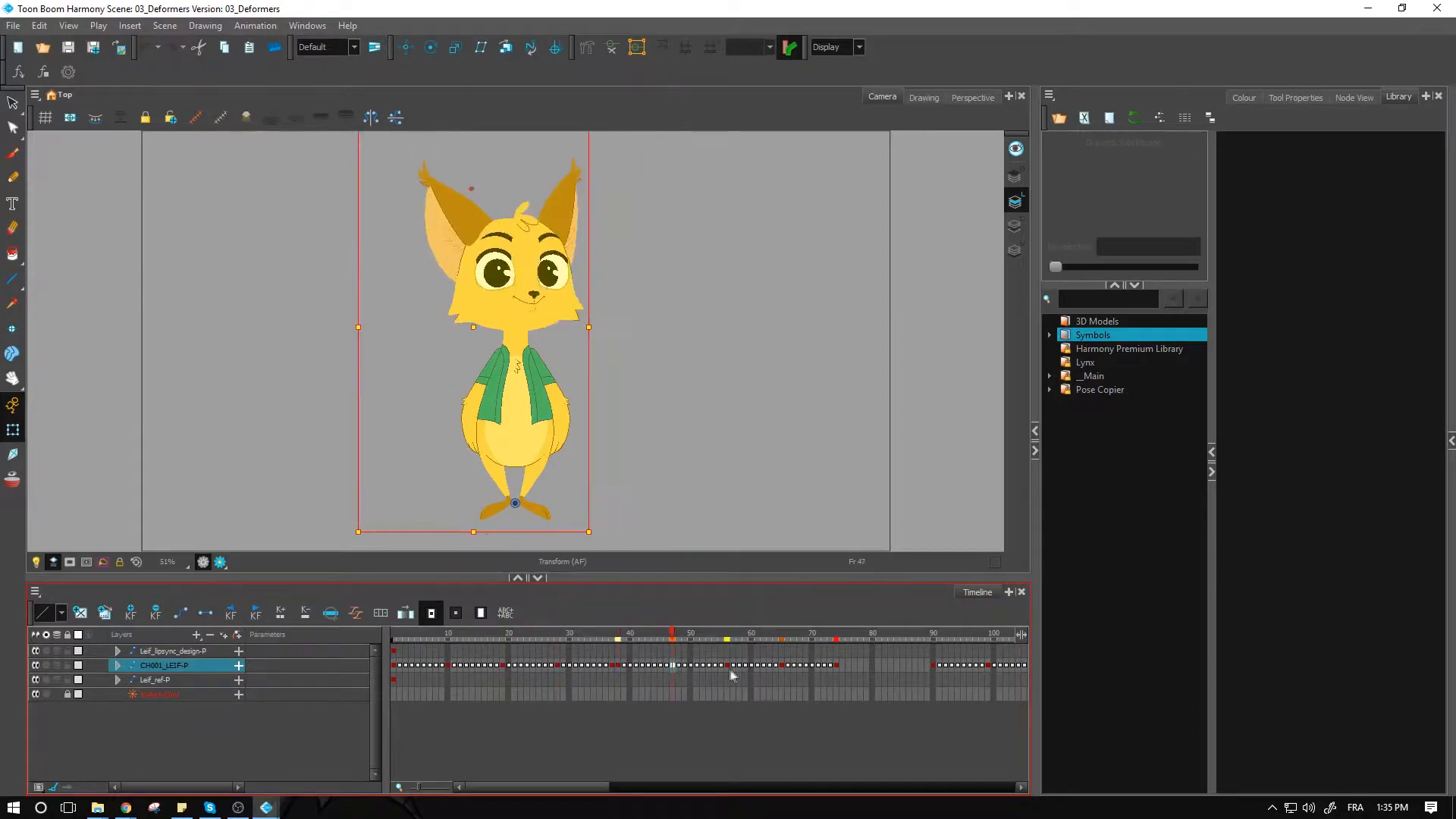
click(728, 665)
click(785, 663)
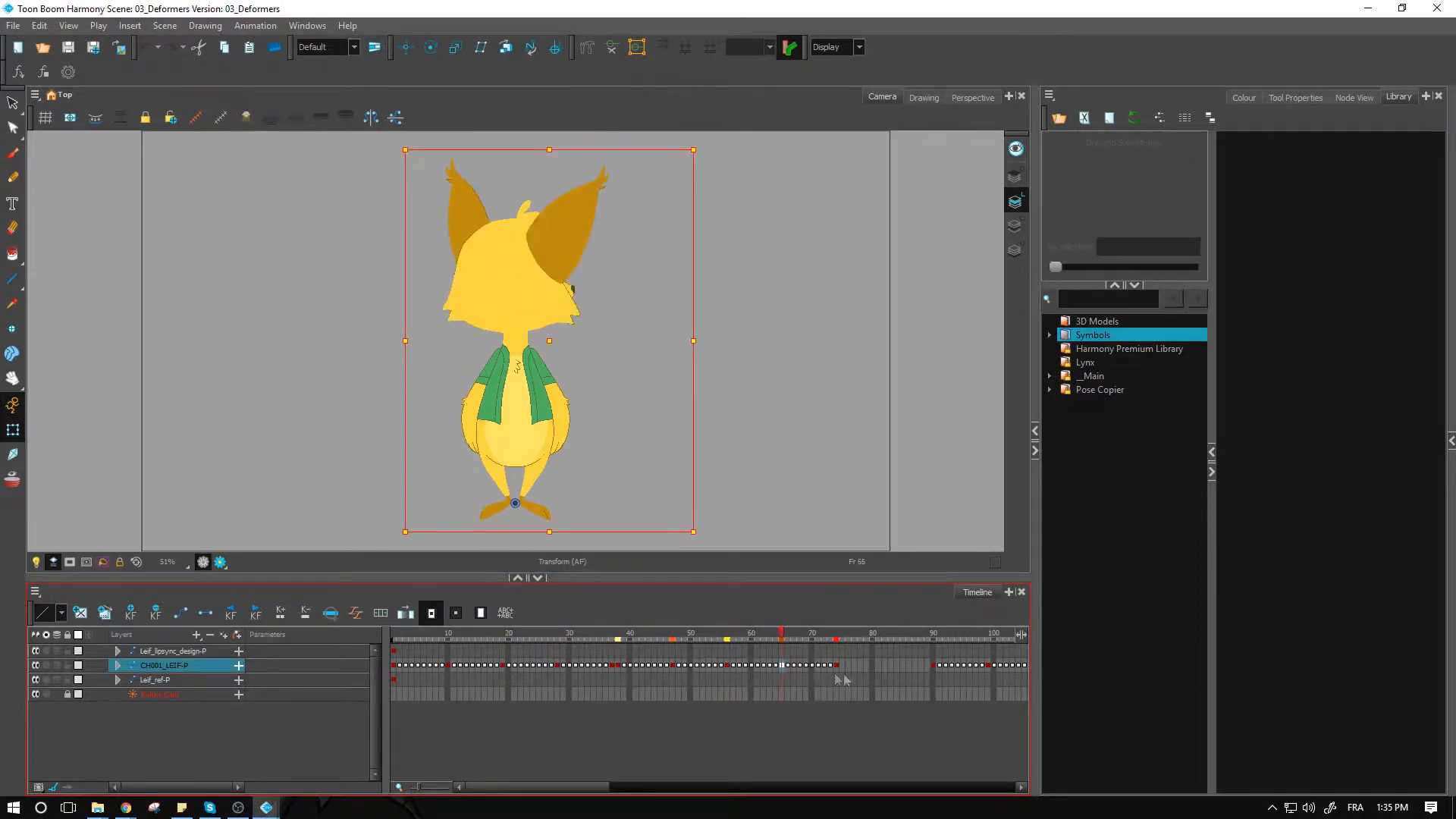
click(836, 665)
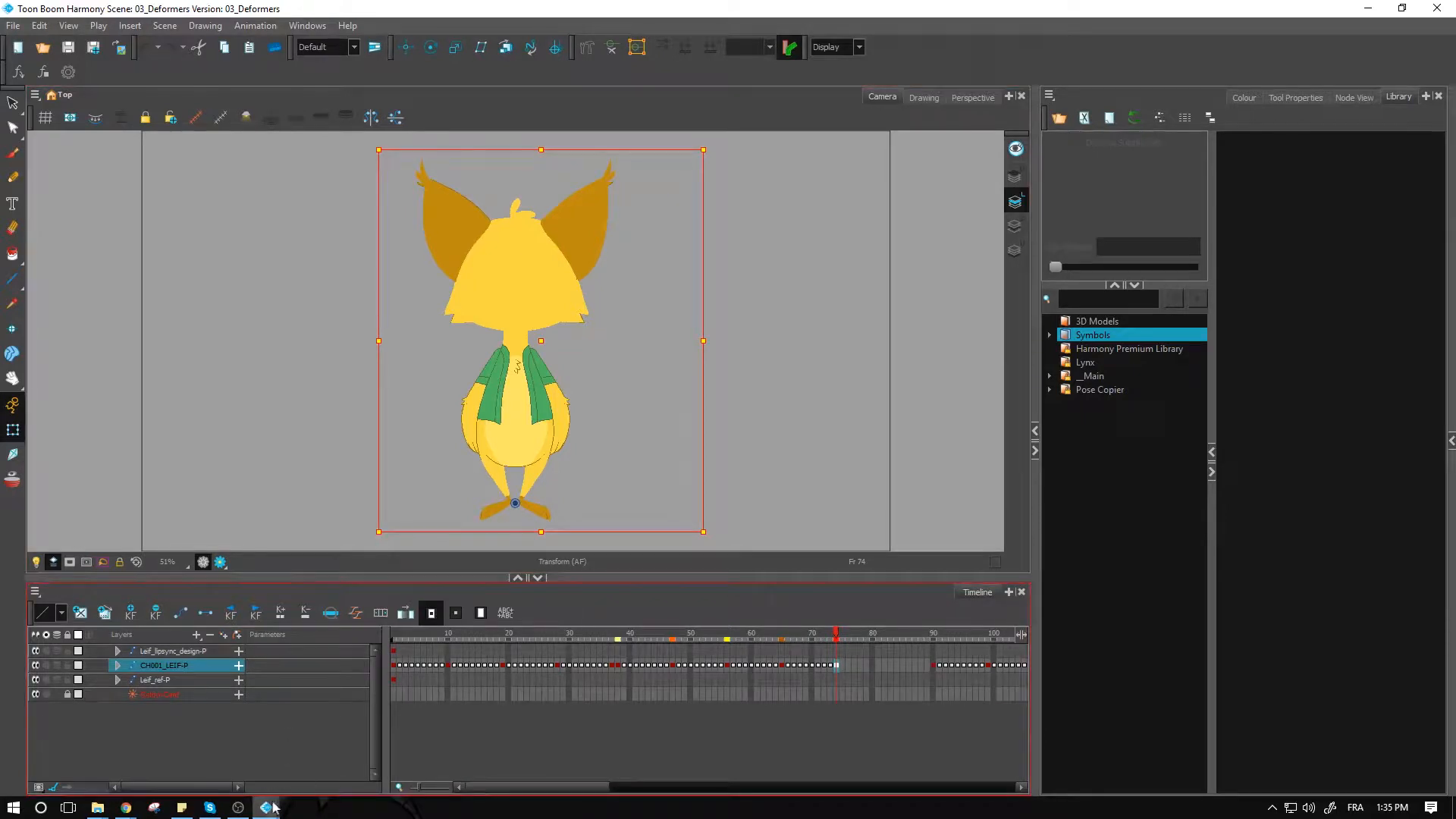
Step: In the PC_Leif scene, hide the CH001_LEIF-P layer at frame 1 and add a vector drawing layer named Drawing
mouse_move(264, 808)
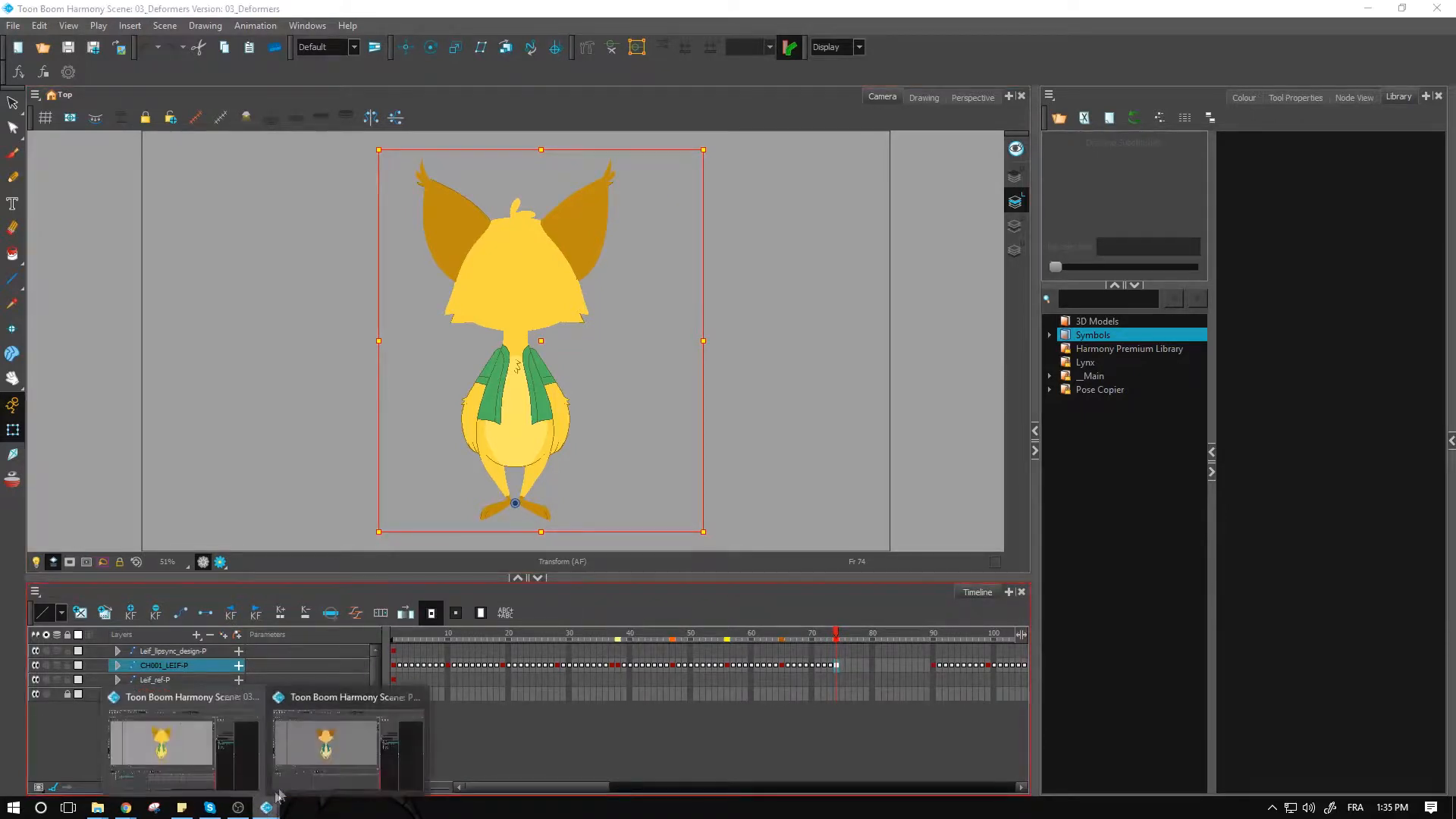
click(323, 760)
click(573, 536)
click(402, 635)
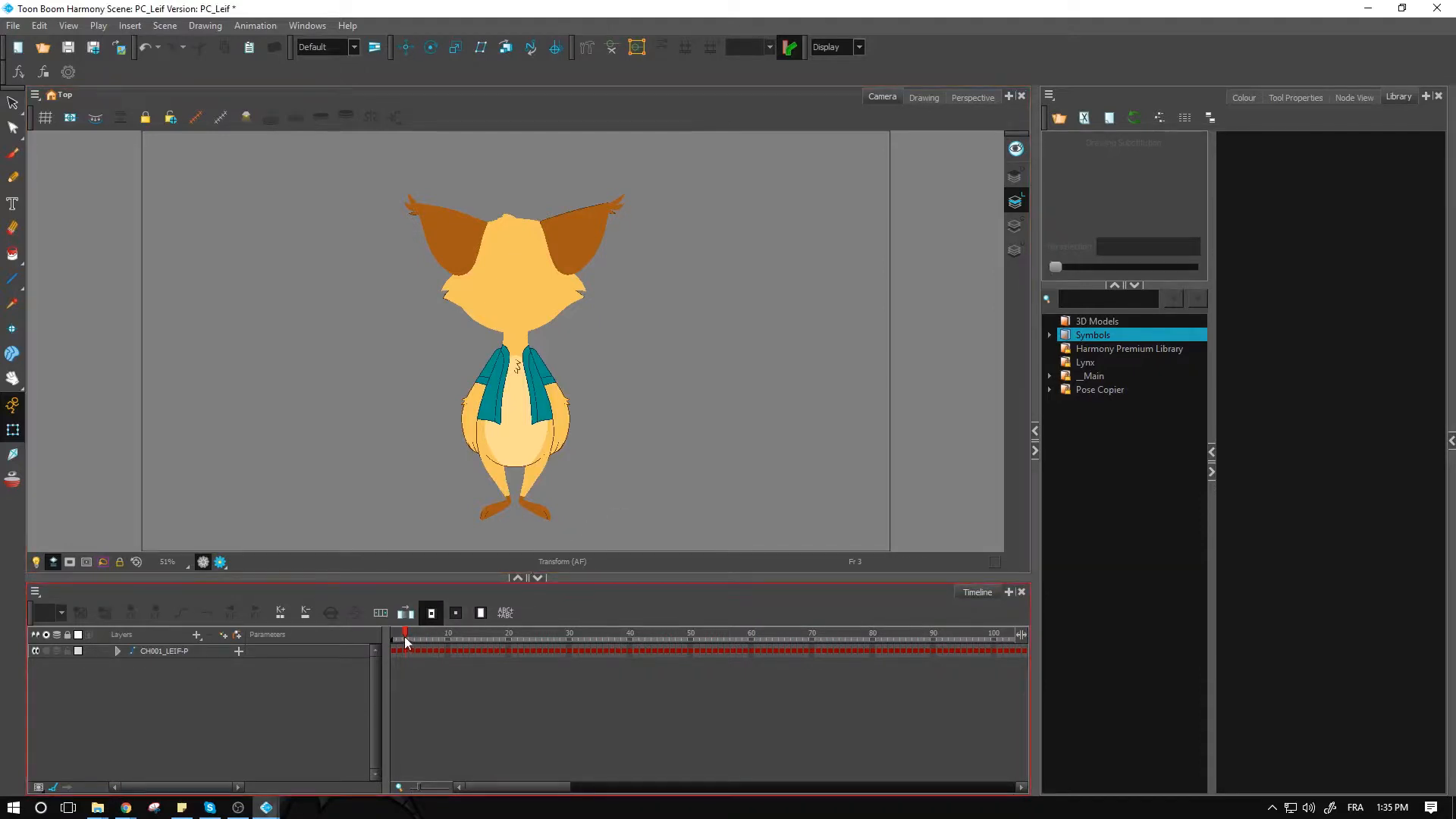
drag(402, 636, 391, 637)
click(34, 651)
click(223, 637)
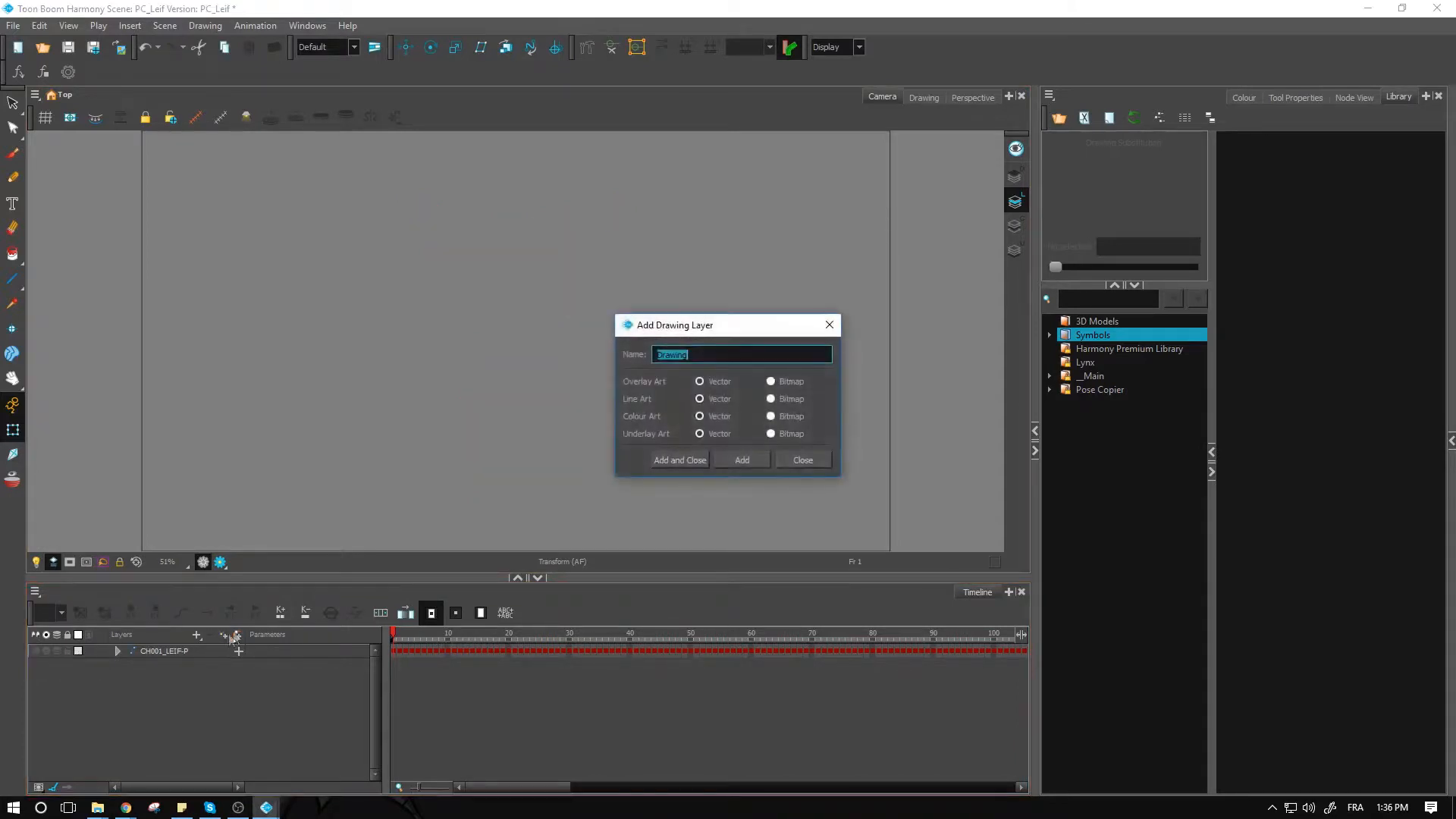
click(677, 460)
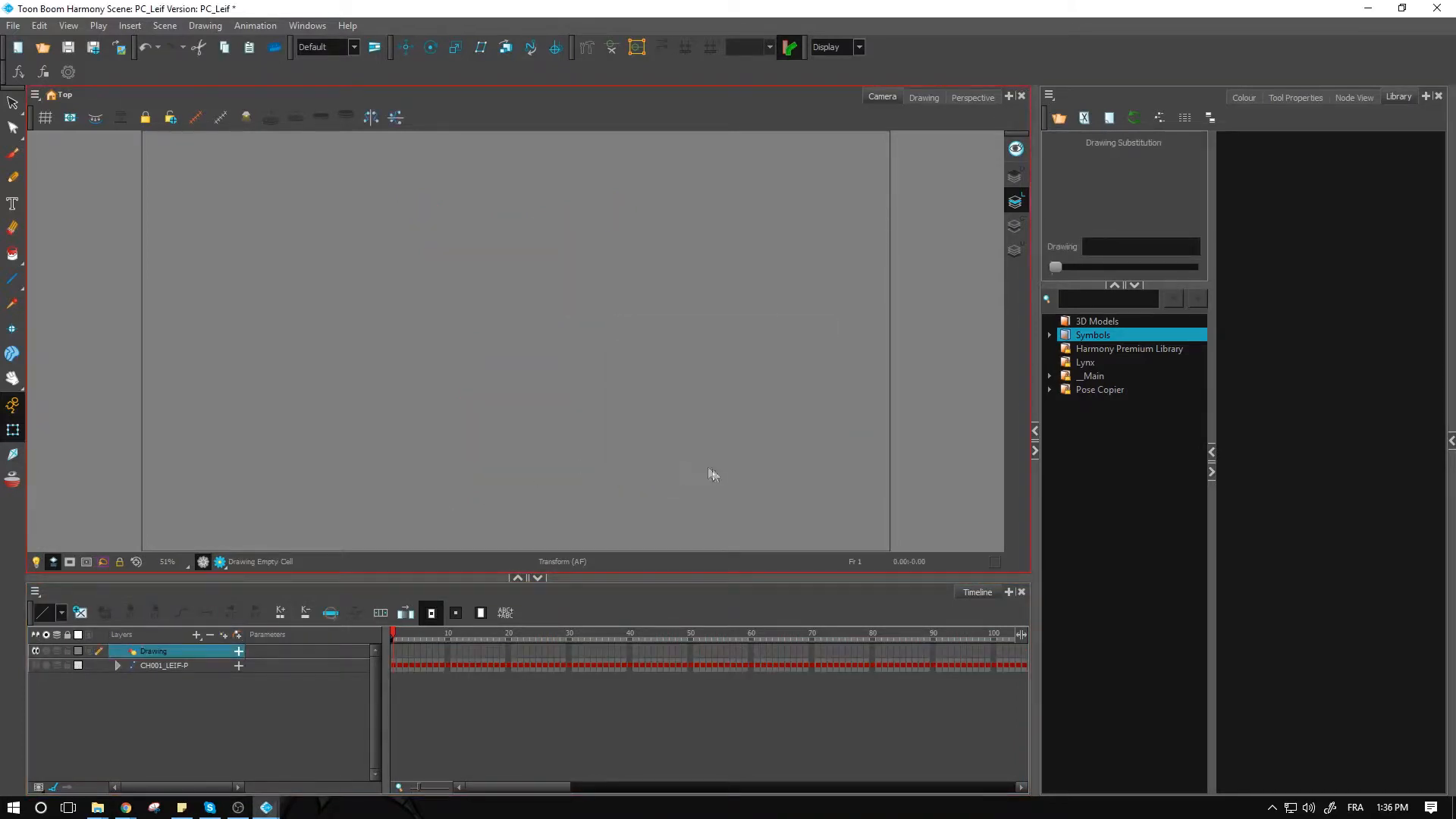
Step: Handwrite "horizontal 1" in black with the Brush tool on the Drawing layer, in the left half of the camera frame
click(12, 157)
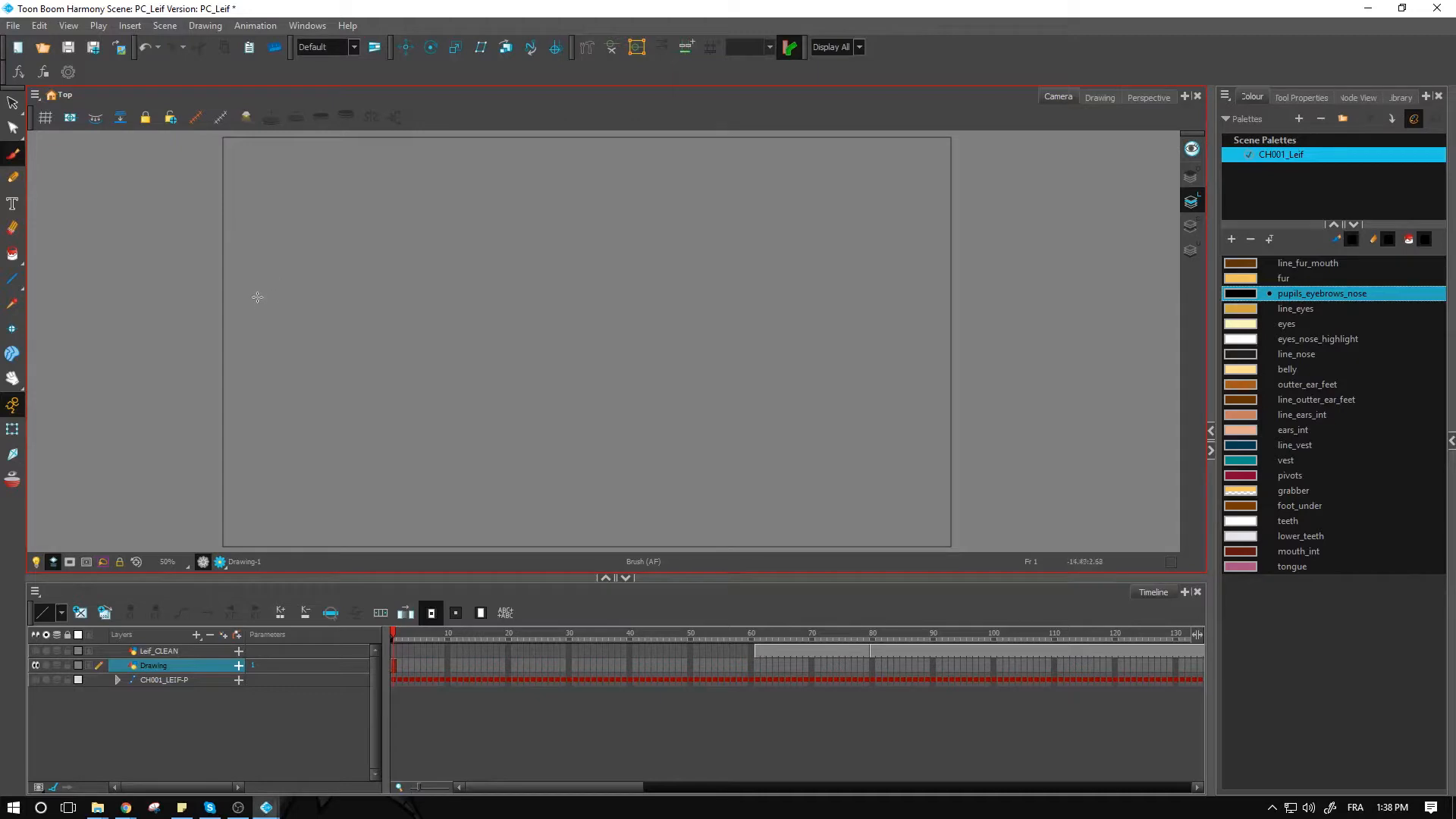
mouse_move(251, 300)
mouse_down()
mouse_move(273, 342)
mouse_move(286, 321)
mouse_move(340, 348)
mouse_move(370, 328)
mouse_move(401, 341)
mouse_up()
click(327, 314)
drag(404, 317, 414, 341)
drag(406, 322, 491, 341)
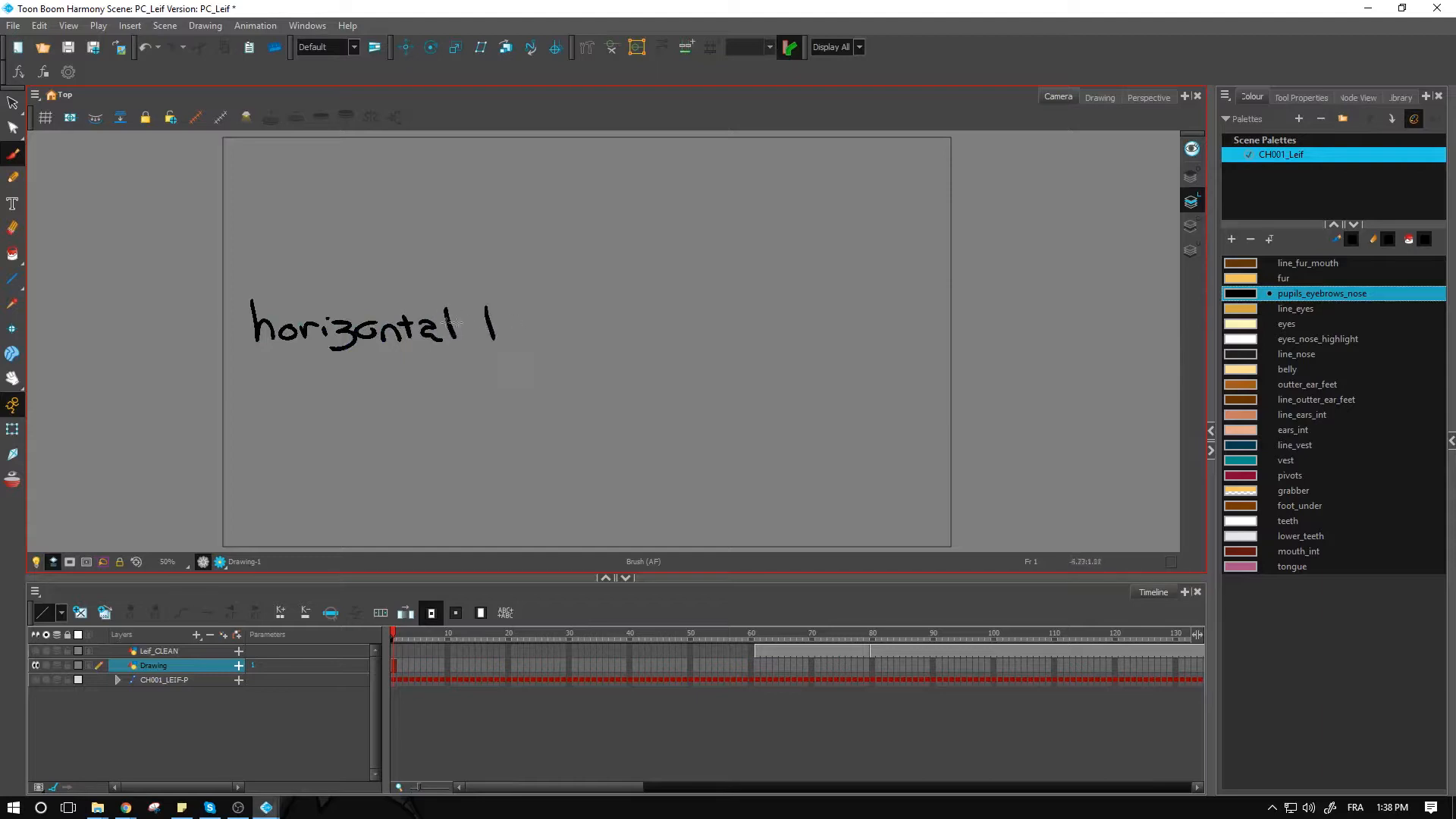
Step: Handwrite "horizontal 2" with the brush directly below the "horizontal 1" note
mouse_move(252, 381)
mouse_down()
mouse_move(276, 410)
mouse_move(287, 394)
mouse_move(353, 423)
mouse_move(373, 395)
mouse_move(401, 410)
mouse_up()
click(328, 386)
drag(402, 380, 421, 389)
mouse_move(425, 396)
mouse_down()
mouse_move(417, 410)
mouse_move(434, 410)
mouse_up()
mouse_move(452, 375)
mouse_down()
mouse_move(446, 410)
mouse_move(490, 383)
mouse_move(521, 407)
mouse_up()
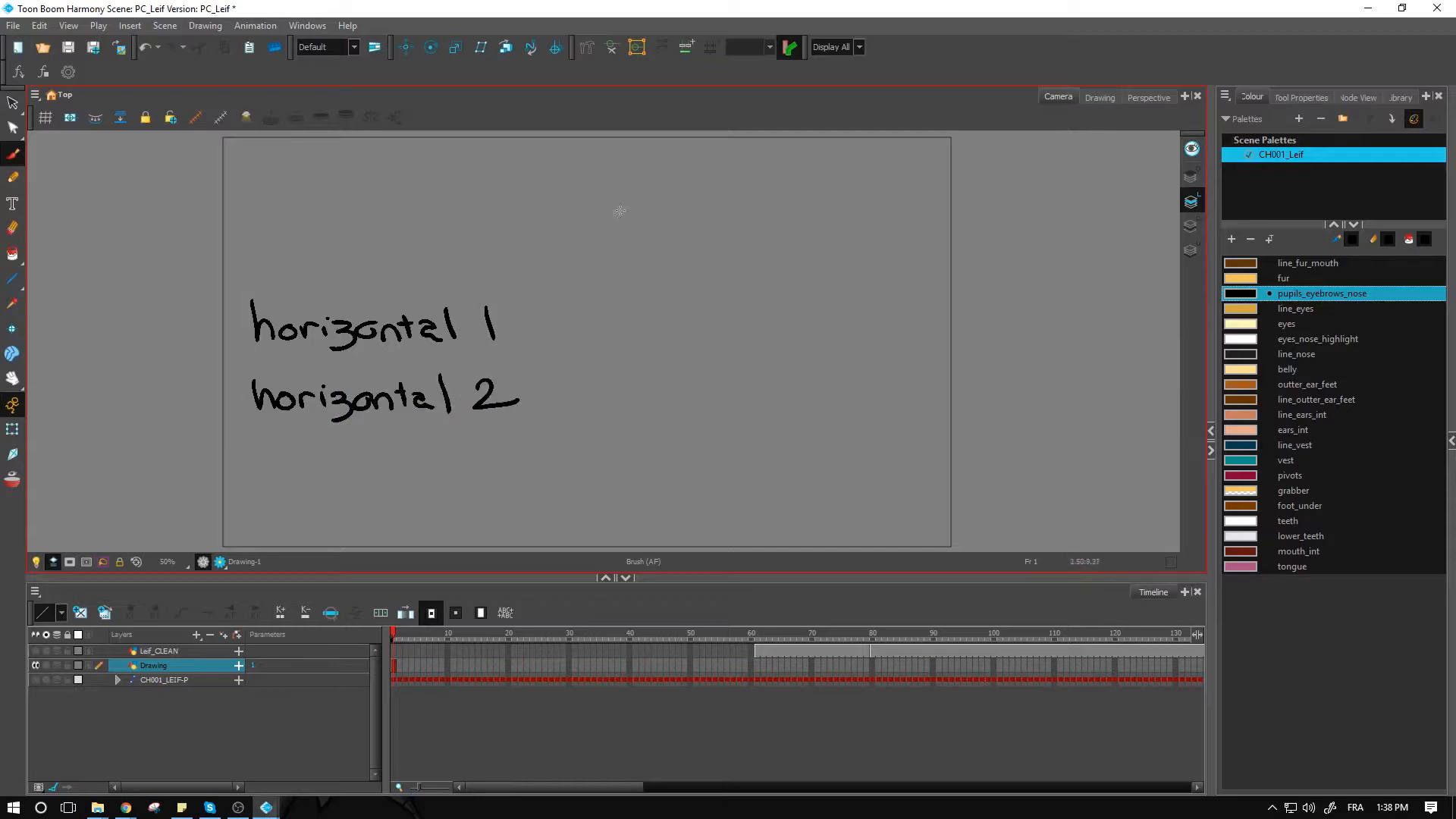
Step: Handwrite "vertical" letter by letter downwards along the right edge of the camera frame
mouse_move(901, 173)
mouse_down()
mouse_move(924, 173)
mouse_move(927, 241)
mouse_up()
mouse_move(907, 284)
mouse_down()
mouse_move(934, 285)
mouse_move(924, 427)
mouse_up()
click(922, 301)
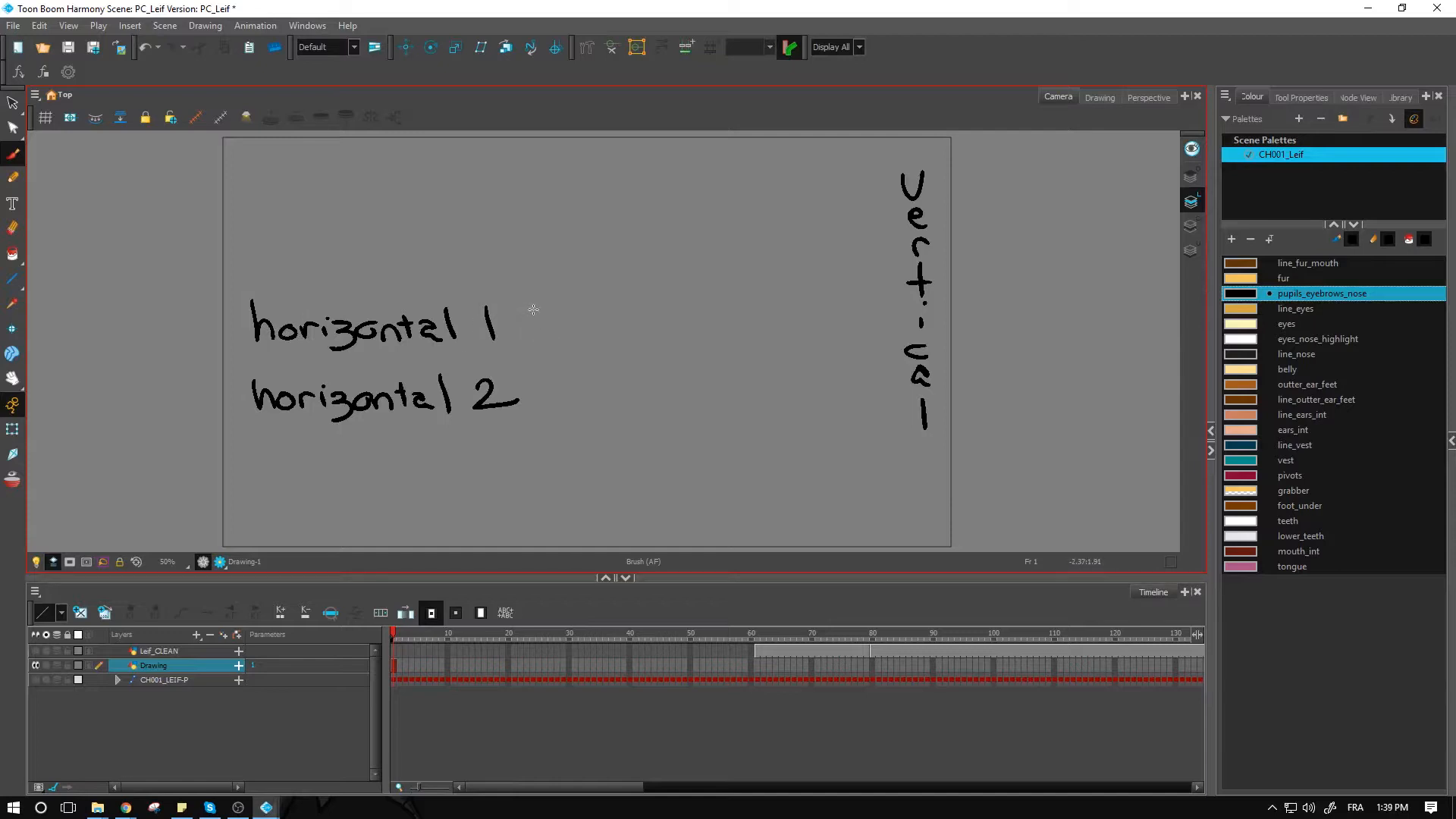
Step: Handwrite "(rotation)" after the "horizontal 1" note and "(lipsync)" after the "horizontal 2" note with the brush
drag(534, 311, 531, 342)
mouse_move(546, 324)
mouse_down()
mouse_move(546, 341)
mouse_move(562, 326)
mouse_up()
drag(572, 326, 587, 341)
drag(573, 325, 638, 338)
mouse_move(615, 324)
mouse_down()
mouse_move(643, 322)
mouse_move(649, 339)
mouse_up()
mouse_move(666, 326)
mouse_down()
mouse_move(714, 304)
mouse_move(717, 347)
mouse_up()
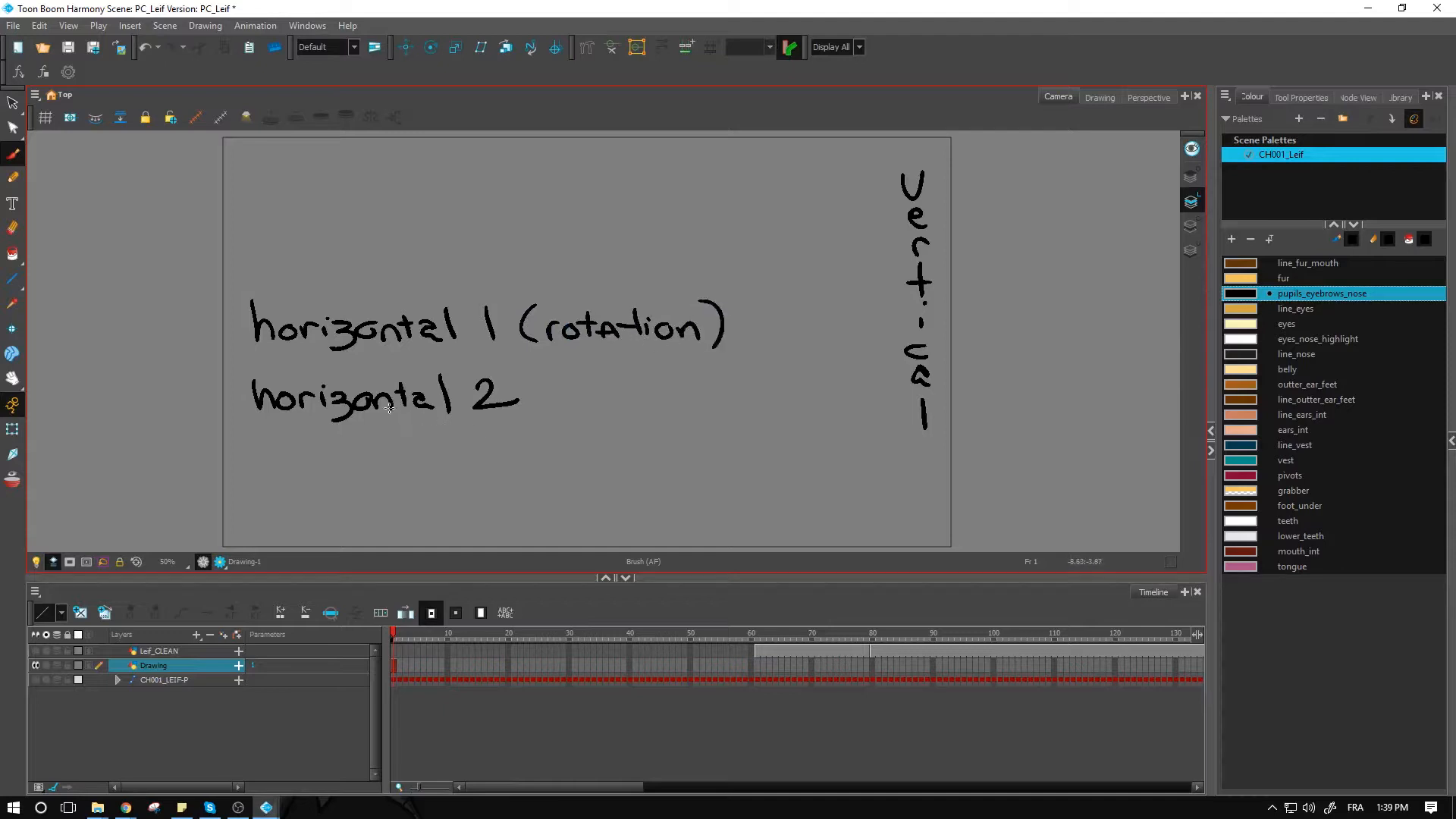
mouse_move(551, 378)
mouse_down()
mouse_move(552, 414)
mouse_move(609, 405)
mouse_move(636, 425)
mouse_move(667, 396)
mouse_move(673, 407)
mouse_up()
drag(698, 389, 694, 410)
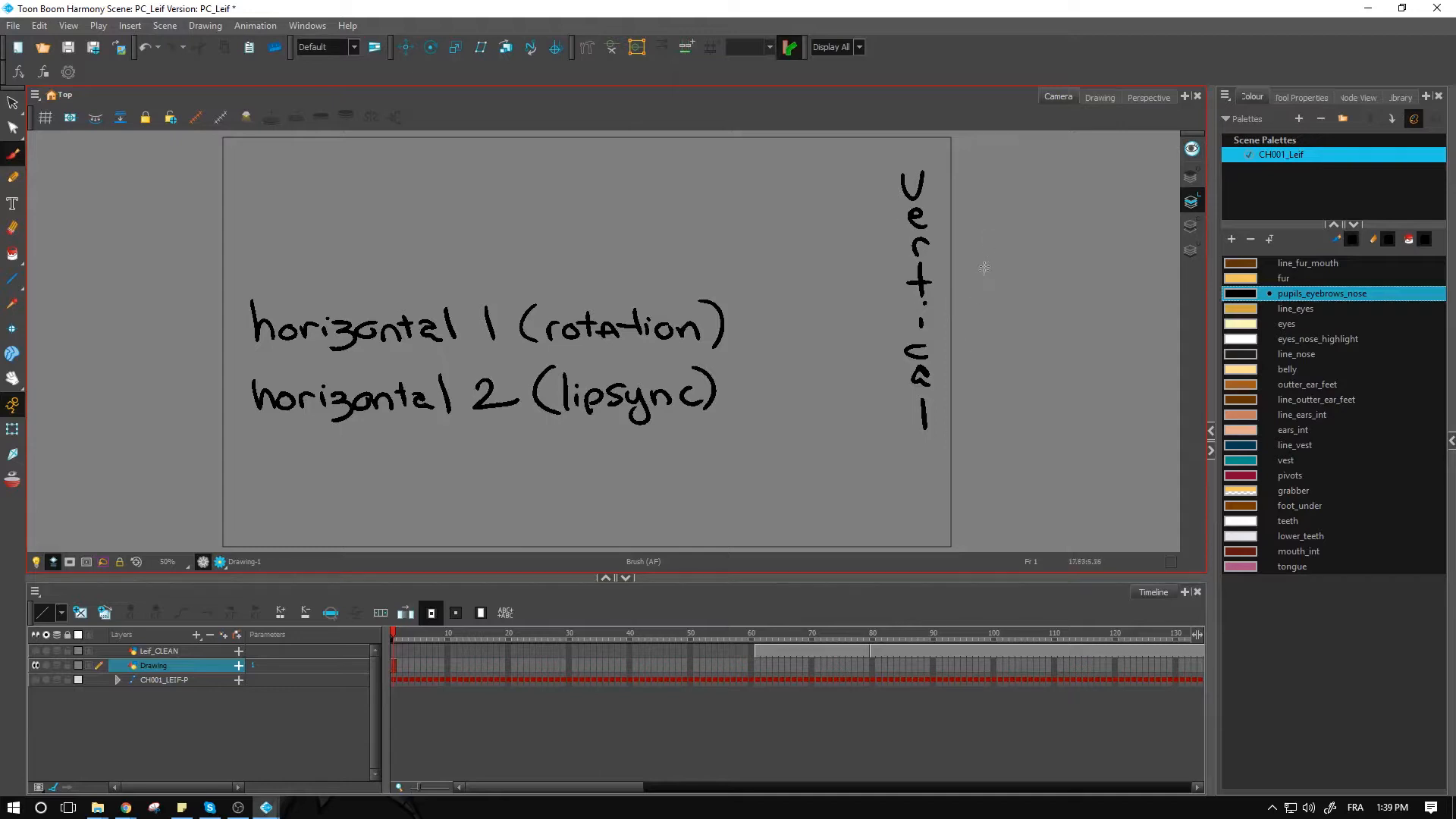
Step: Handwrite "tilt" letter by letter downwards in parentheses beside the "vertical" note, just outside the camera frame
drag(979, 252, 981, 292)
drag(964, 278, 995, 275)
drag(984, 305, 993, 391)
drag(974, 375, 1004, 378)
mouse_move(974, 252)
mouse_down()
mouse_move(979, 361)
mouse_move(1025, 342)
mouse_move(1029, 384)
mouse_up()
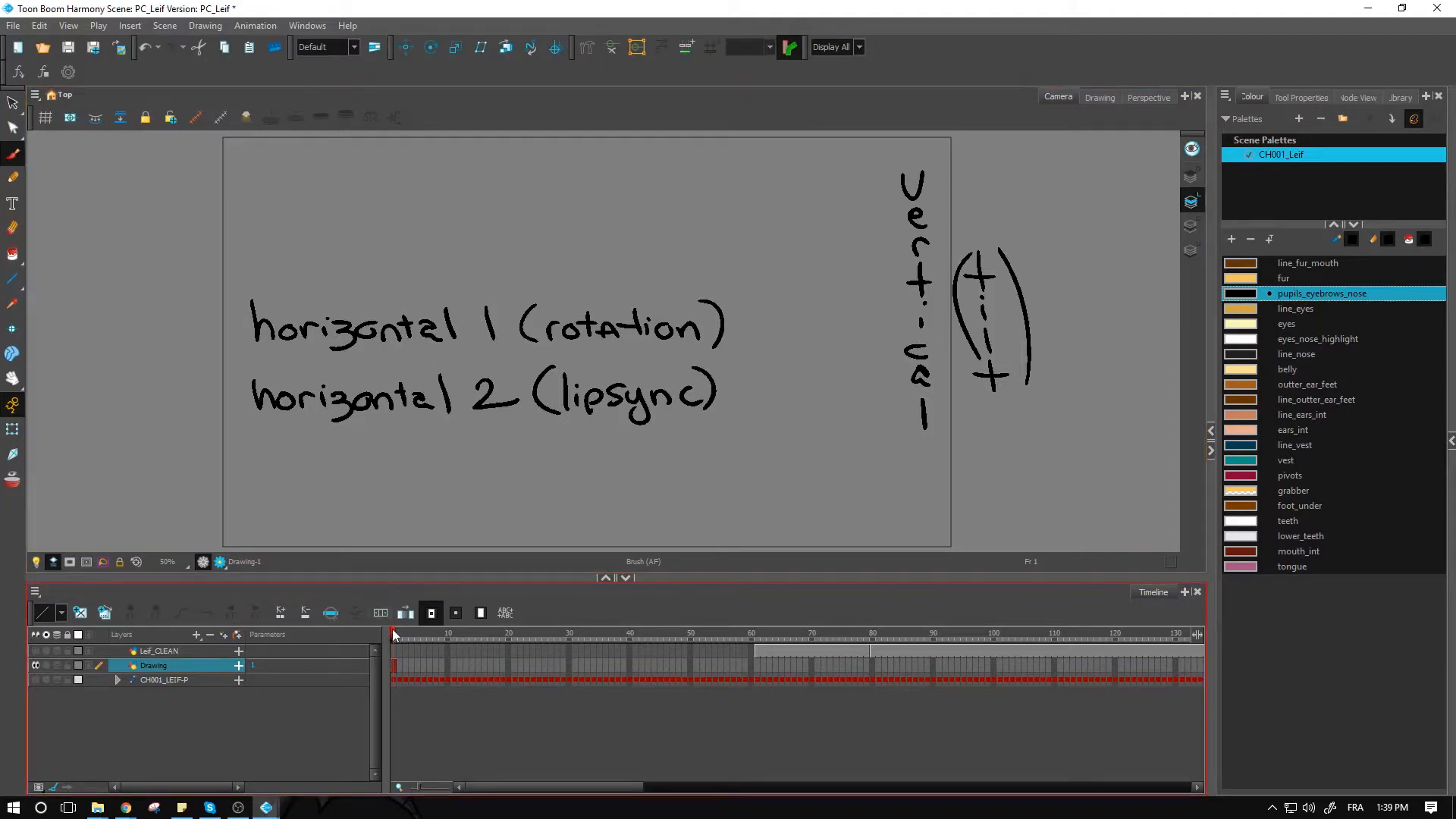
Step: At frame 2 of the Drawing layer, draw a small smiling face and surround it with a grid of two vertical and two horizontal lines
key(period)
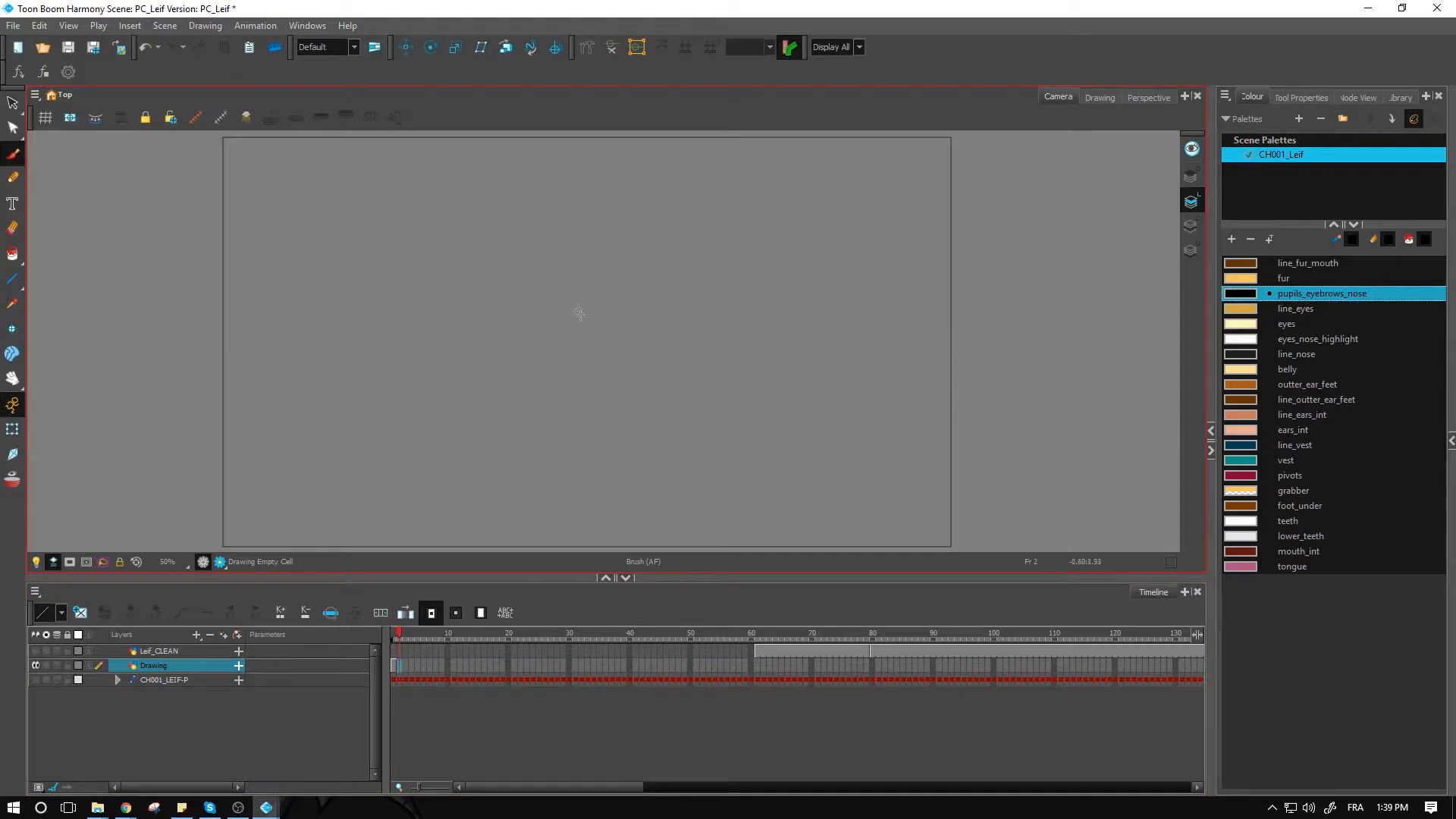
mouse_move(591, 303)
mouse_down()
mouse_move(550, 310)
mouse_move(583, 368)
mouse_move(611, 342)
mouse_move(587, 300)
mouse_move(542, 336)
mouse_move(600, 357)
mouse_move(594, 307)
mouse_move(550, 327)
mouse_move(583, 351)
mouse_up()
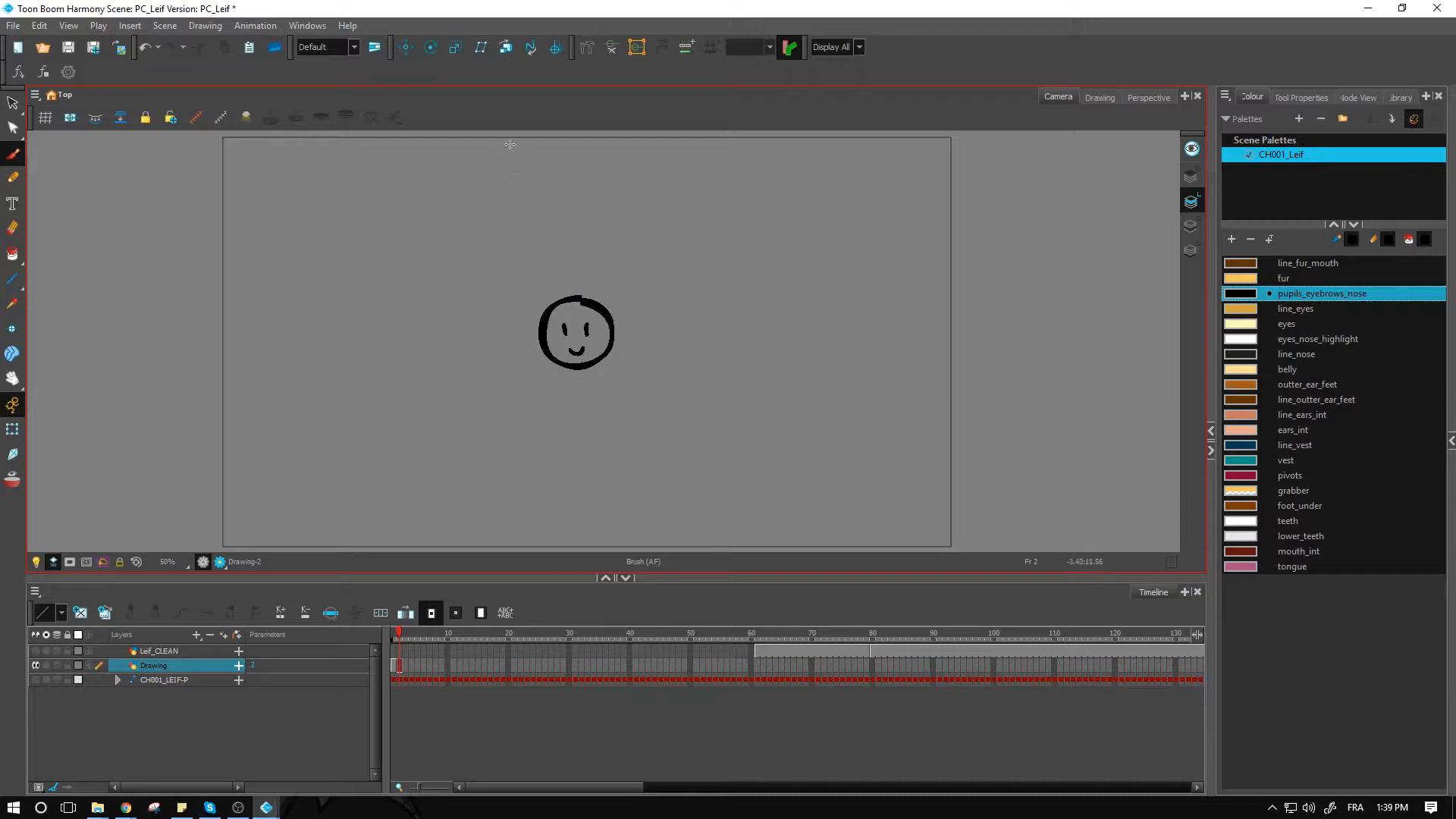
drag(509, 150, 507, 543)
mouse_move(631, 145)
mouse_down()
mouse_move(631, 430)
mouse_move(637, 546)
mouse_up()
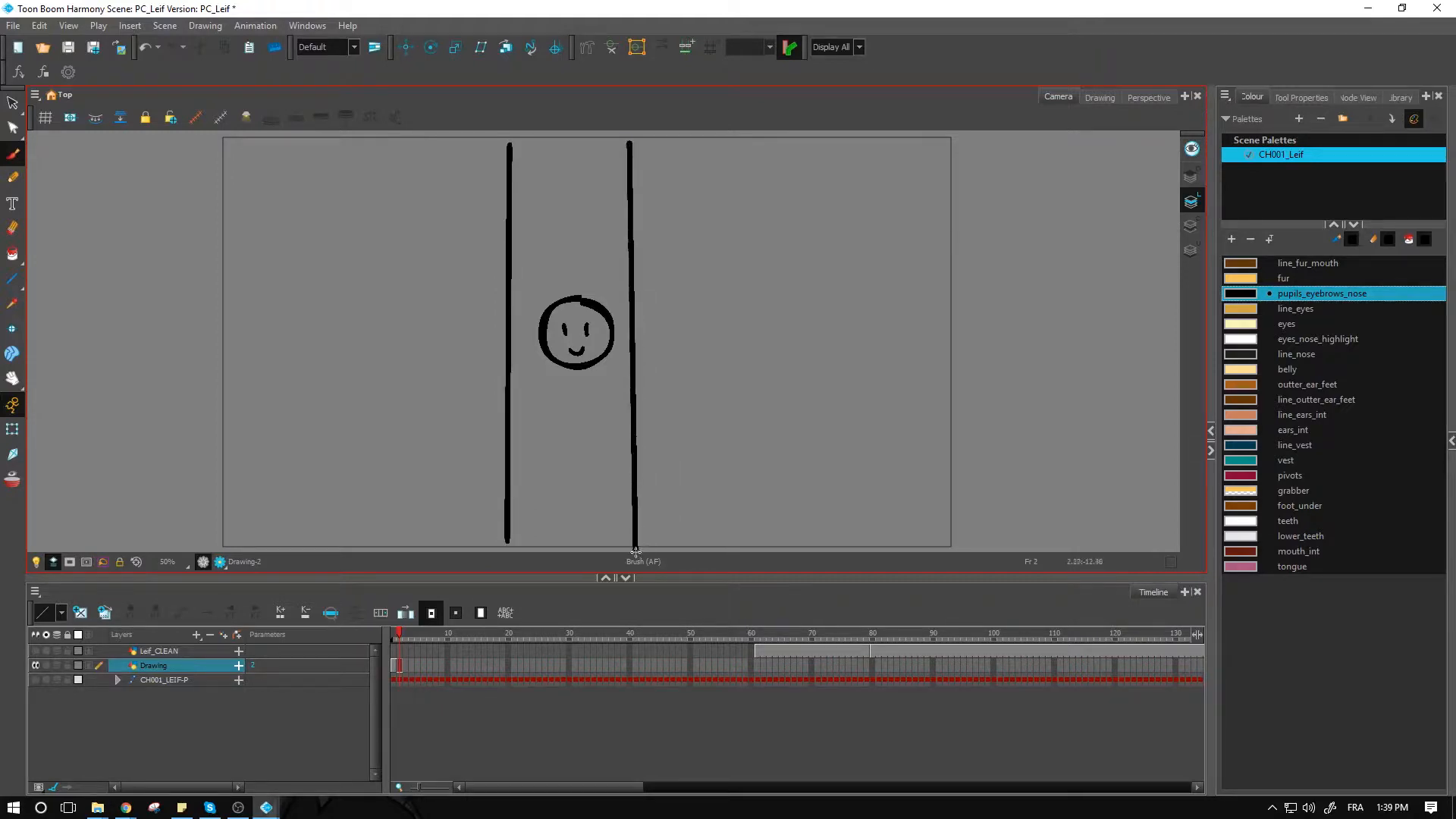
drag(245, 288, 856, 282)
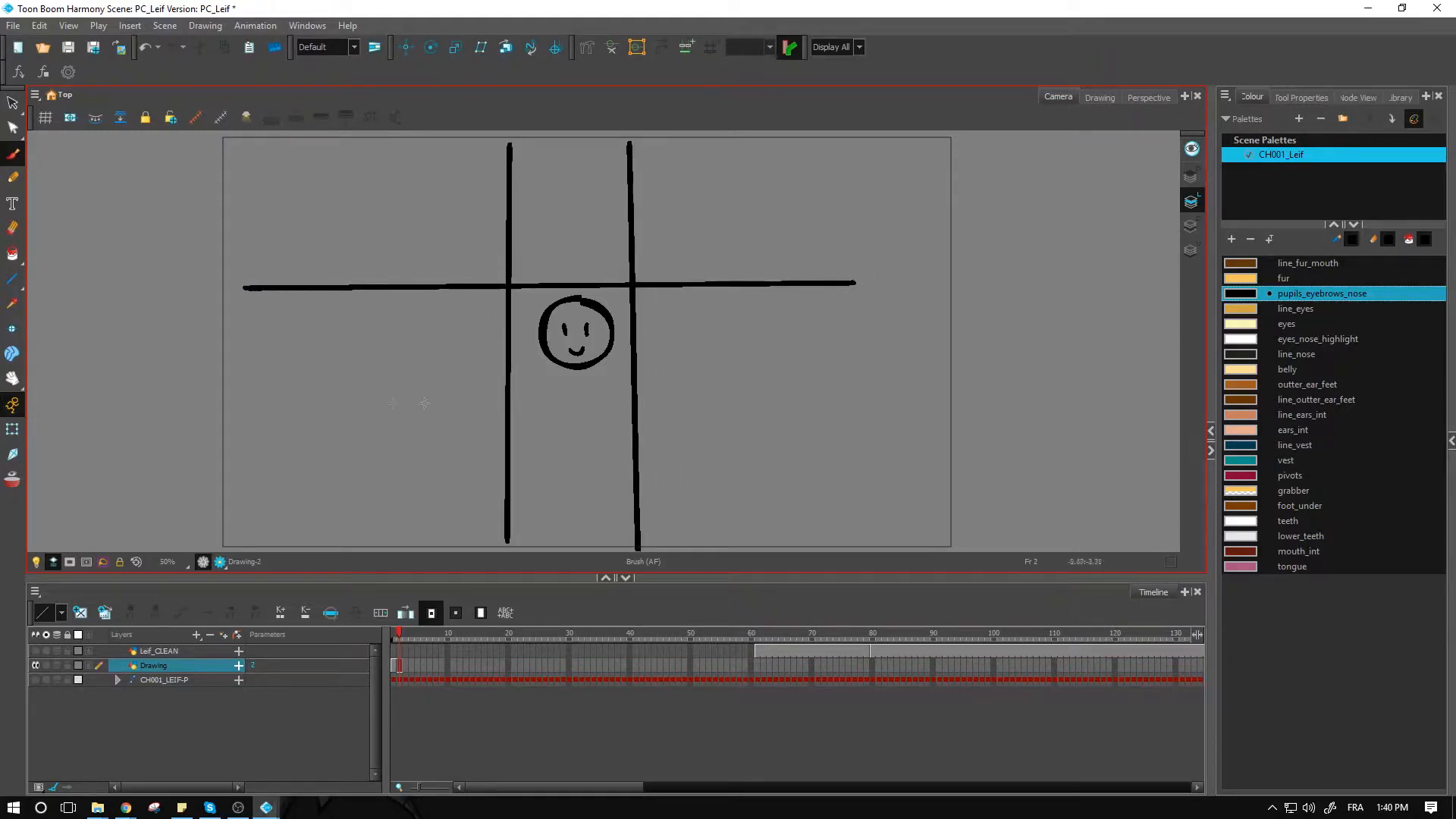
drag(264, 402, 876, 381)
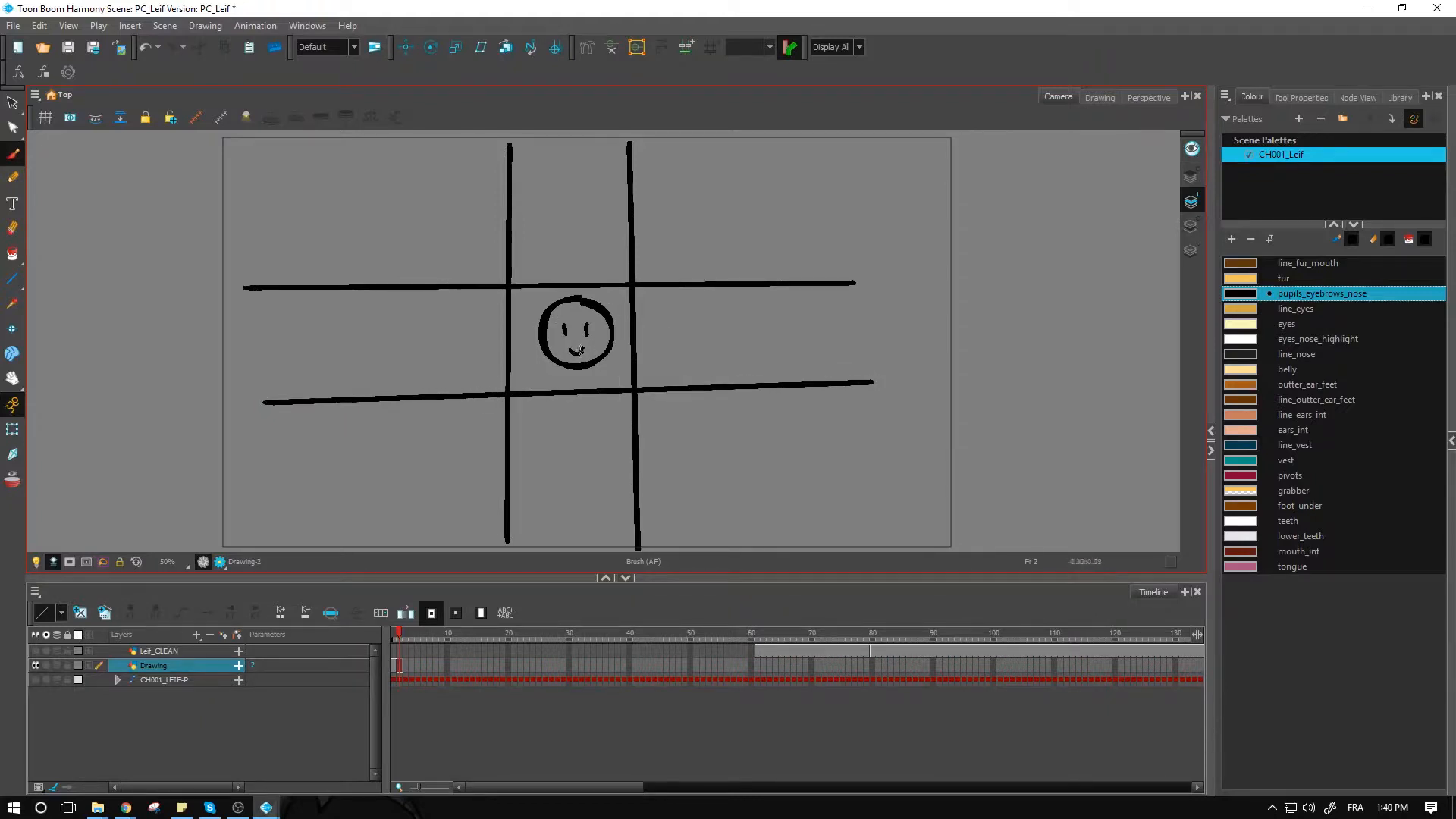
Step: Label the grid's three rows "up", "mid" and "down", each with a small rectangle in front of the word
mouse_move(925, 198)
mouse_down()
mouse_move(926, 218)
mouse_move(965, 196)
mouse_move(925, 199)
mouse_move(1021, 194)
mouse_move(1035, 226)
mouse_up()
drag(1036, 195, 1044, 194)
mouse_move(927, 326)
mouse_down()
mouse_move(963, 346)
mouse_move(927, 331)
mouse_move(1072, 357)
mouse_up()
mouse_move(935, 485)
mouse_down()
mouse_move(959, 506)
mouse_move(966, 490)
mouse_move(939, 486)
mouse_move(1023, 513)
mouse_move(1067, 487)
mouse_move(1108, 510)
mouse_up()
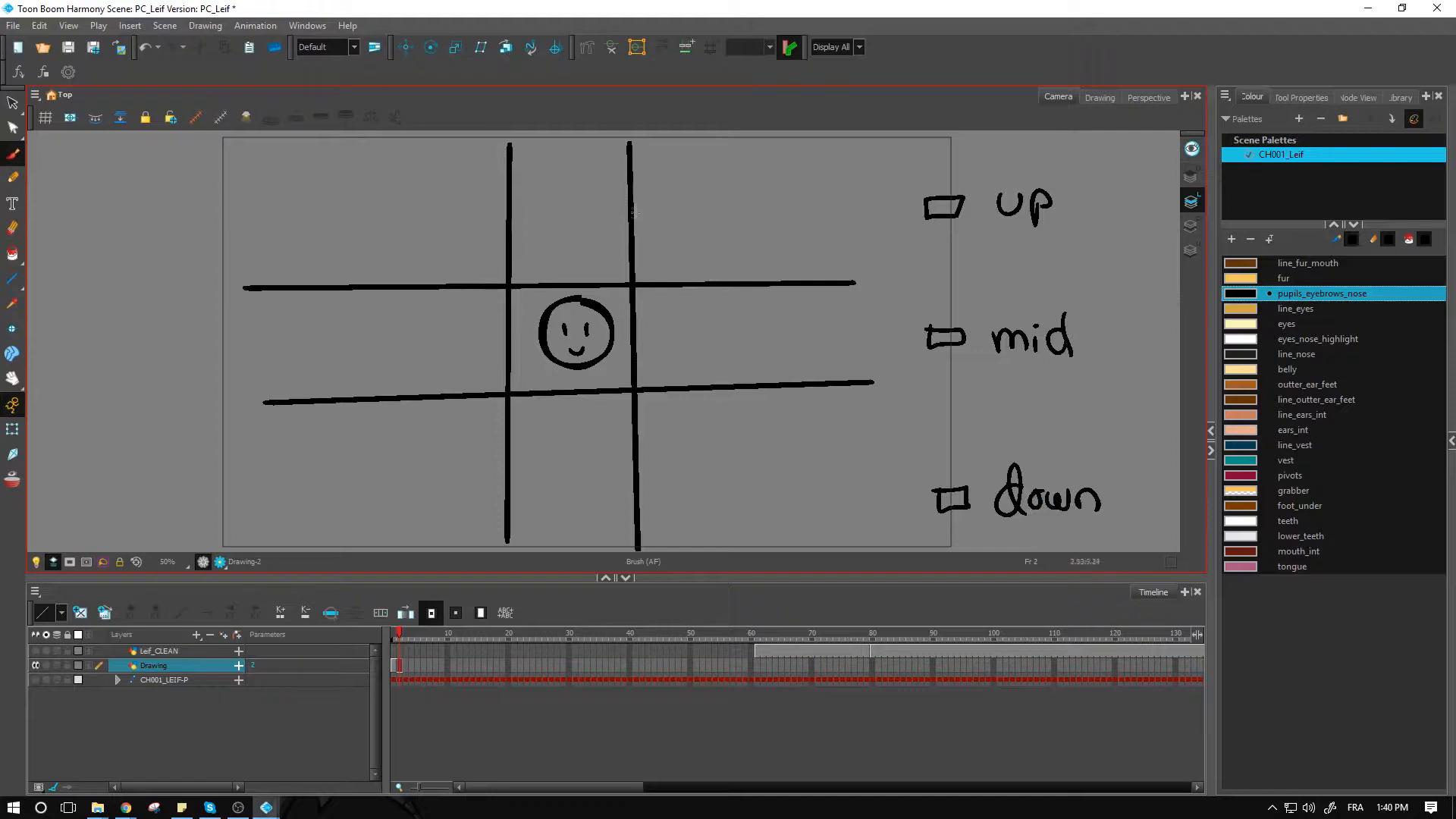
Step: Handwrite the column headings "Front", "QF", "S", "Qb" and "B" in a row above the grid
key(space)
drag(540, 257, 544, 311)
mouse_move(535, 161)
mouse_down()
mouse_move(535, 181)
mouse_move(549, 160)
mouse_up()
drag(535, 170, 544, 169)
drag(546, 169, 558, 168)
drag(569, 169, 599, 181)
mouse_move(588, 169)
mouse_down()
mouse_move(657, 182)
mouse_move(676, 163)
mouse_move(685, 189)
mouse_up()
mouse_move(691, 163)
mouse_down()
mouse_move(690, 186)
mouse_move(710, 163)
mouse_up()
drag(692, 175, 763, 181)
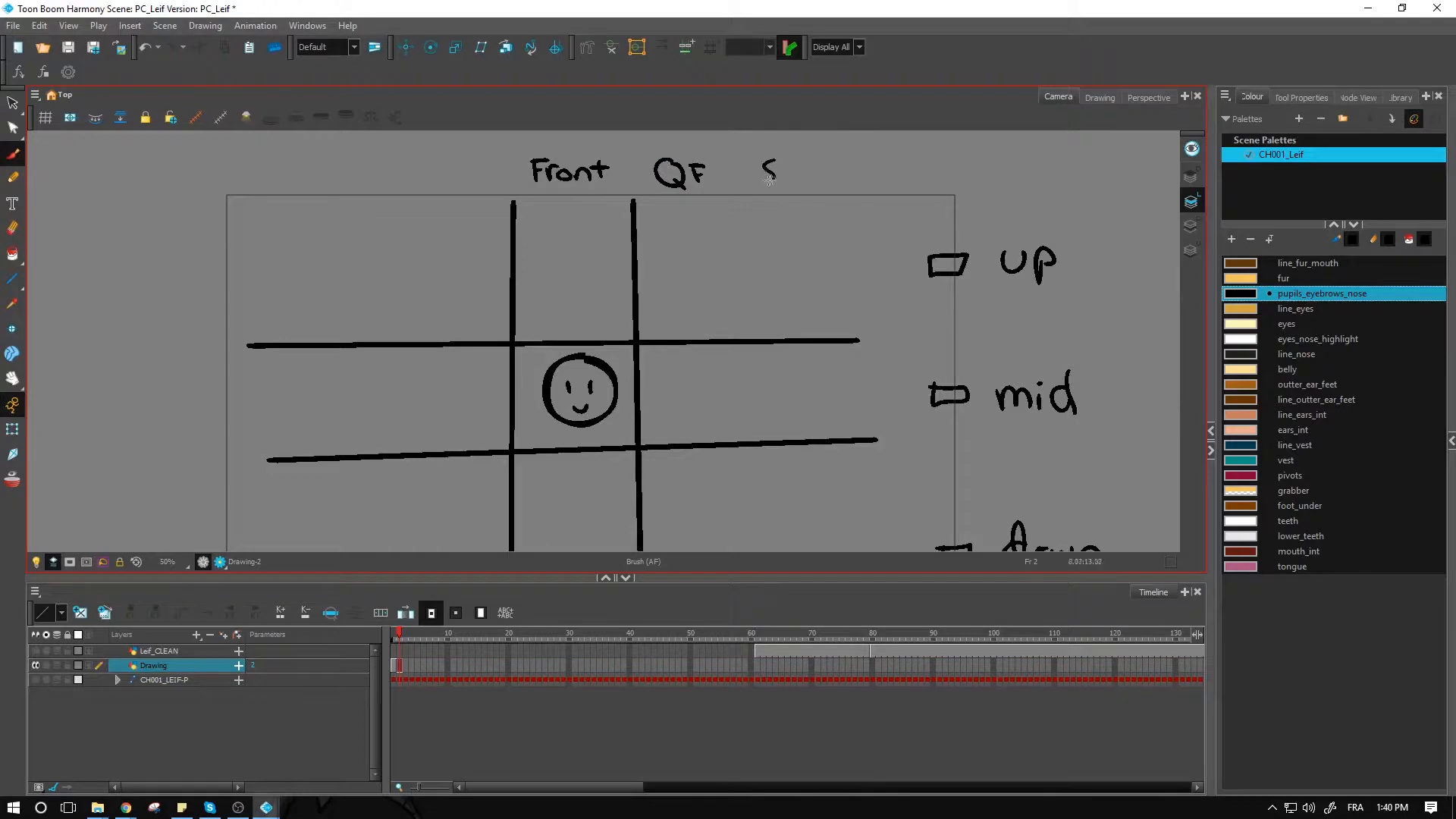
mouse_move(851, 158)
mouse_down()
mouse_move(923, 154)
mouse_move(915, 182)
mouse_up()
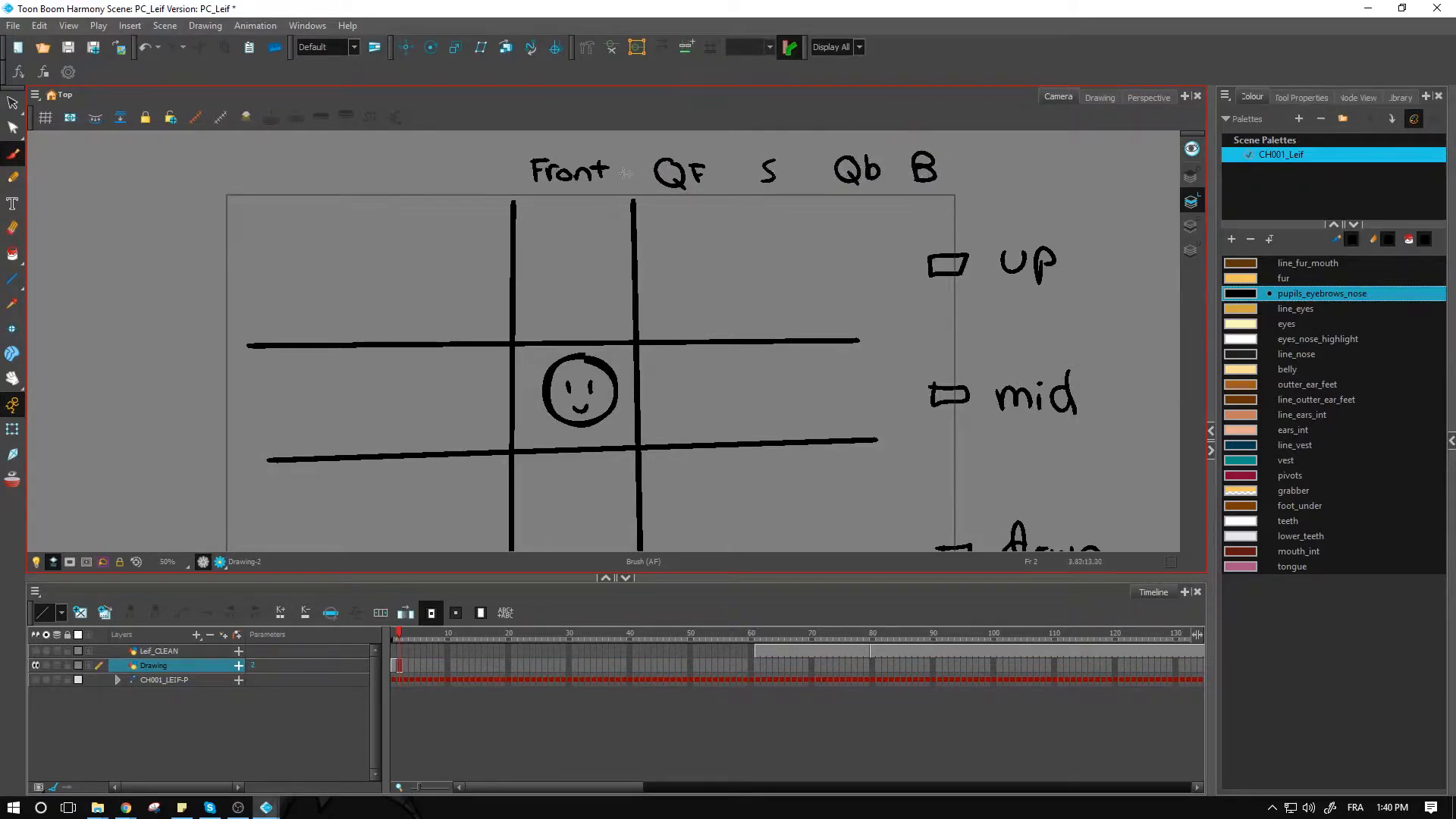
Step: Draw two more vertical grid lines, one on each side of the S column
drag(580, 158, 634, 235)
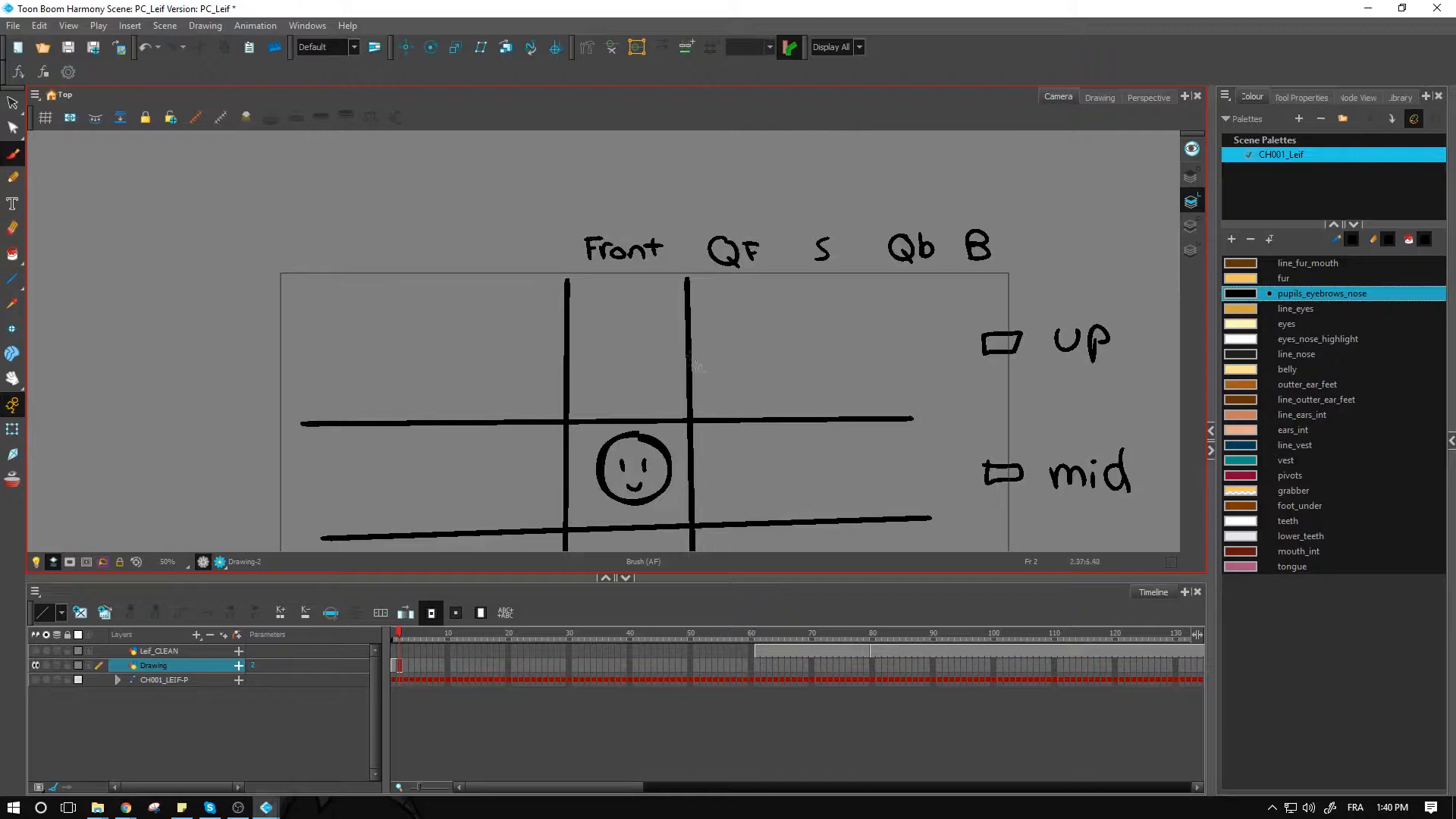
drag(658, 416, 622, 300)
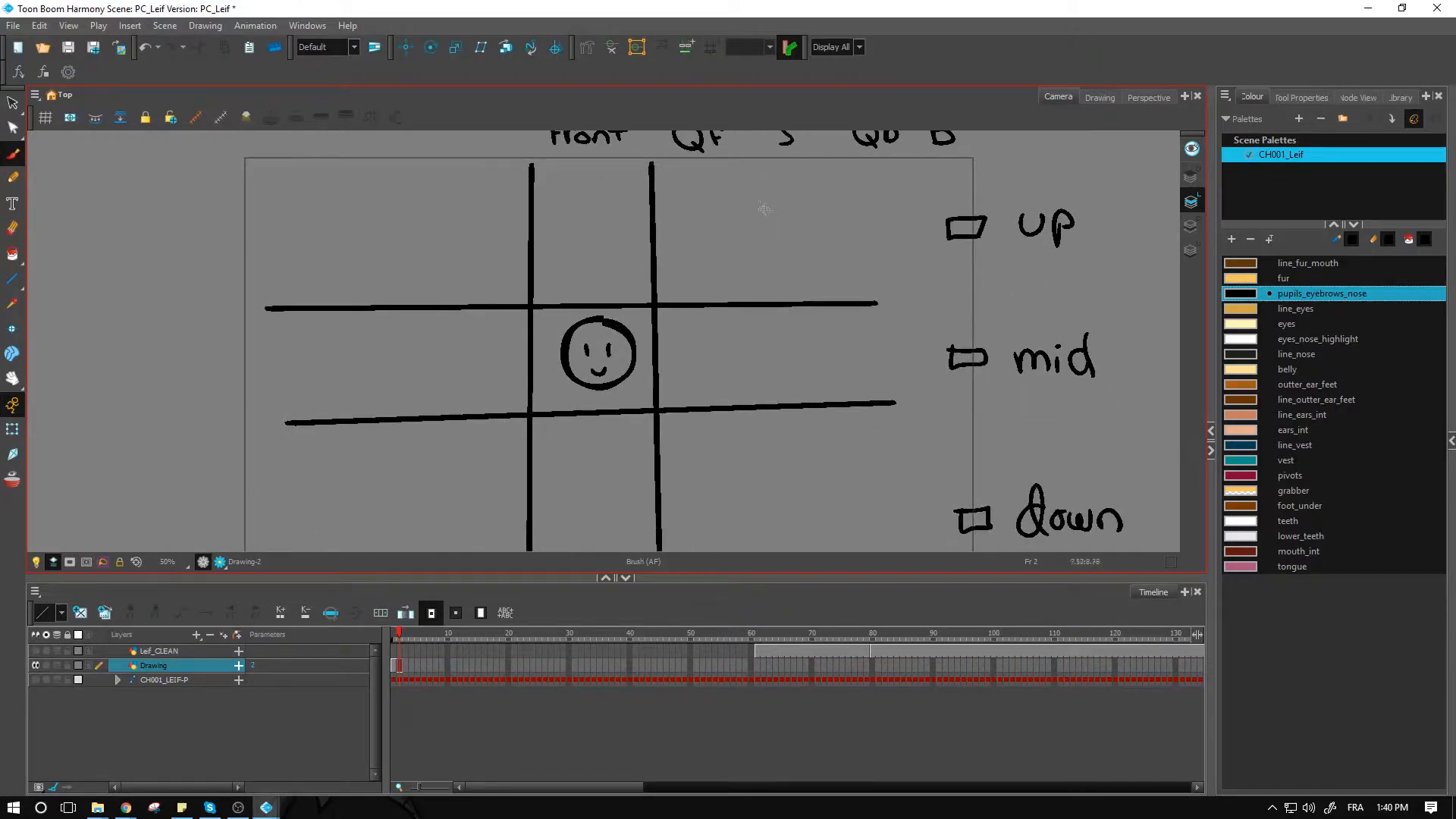
drag(755, 156, 755, 550)
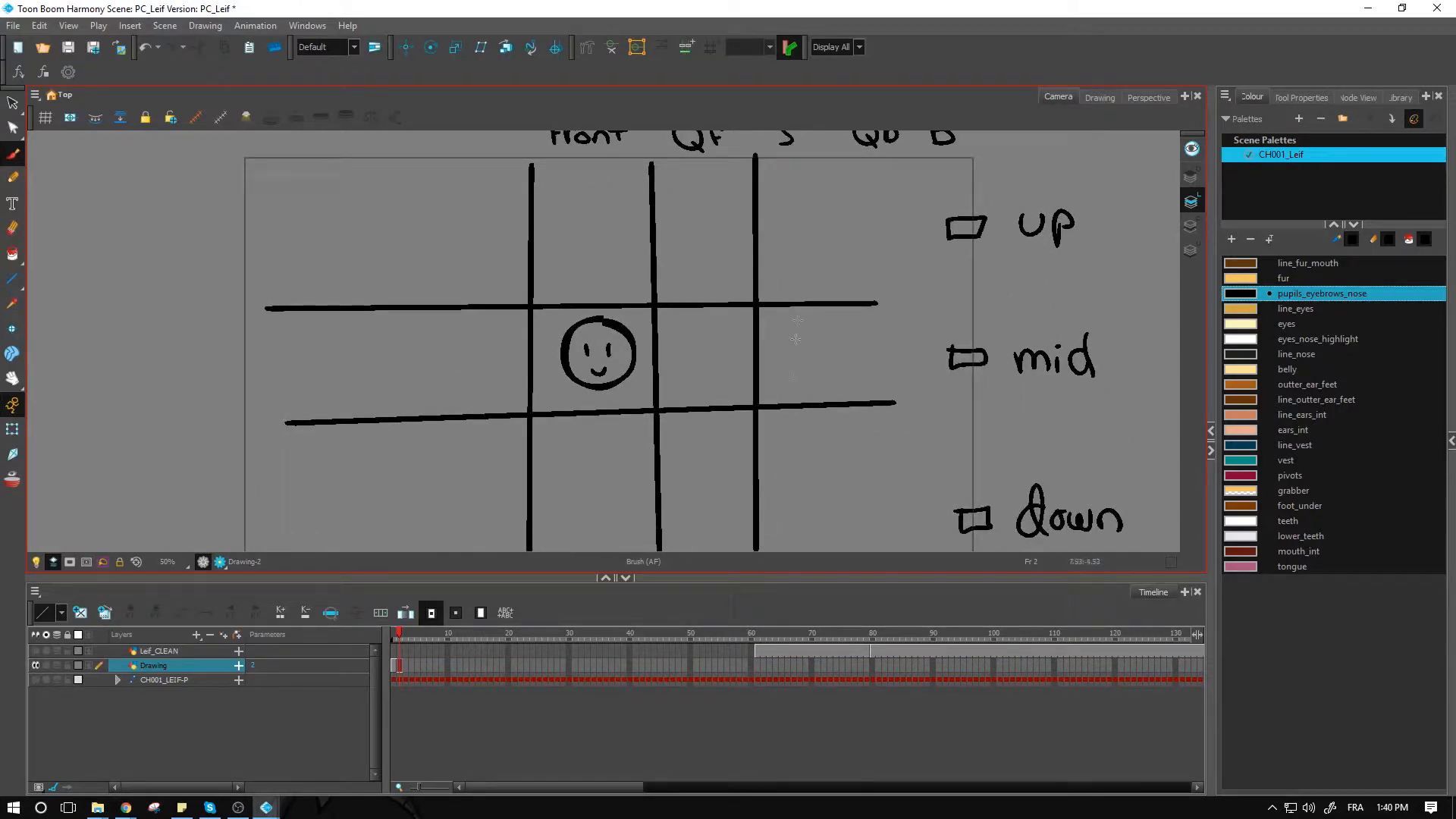
drag(835, 154, 849, 546)
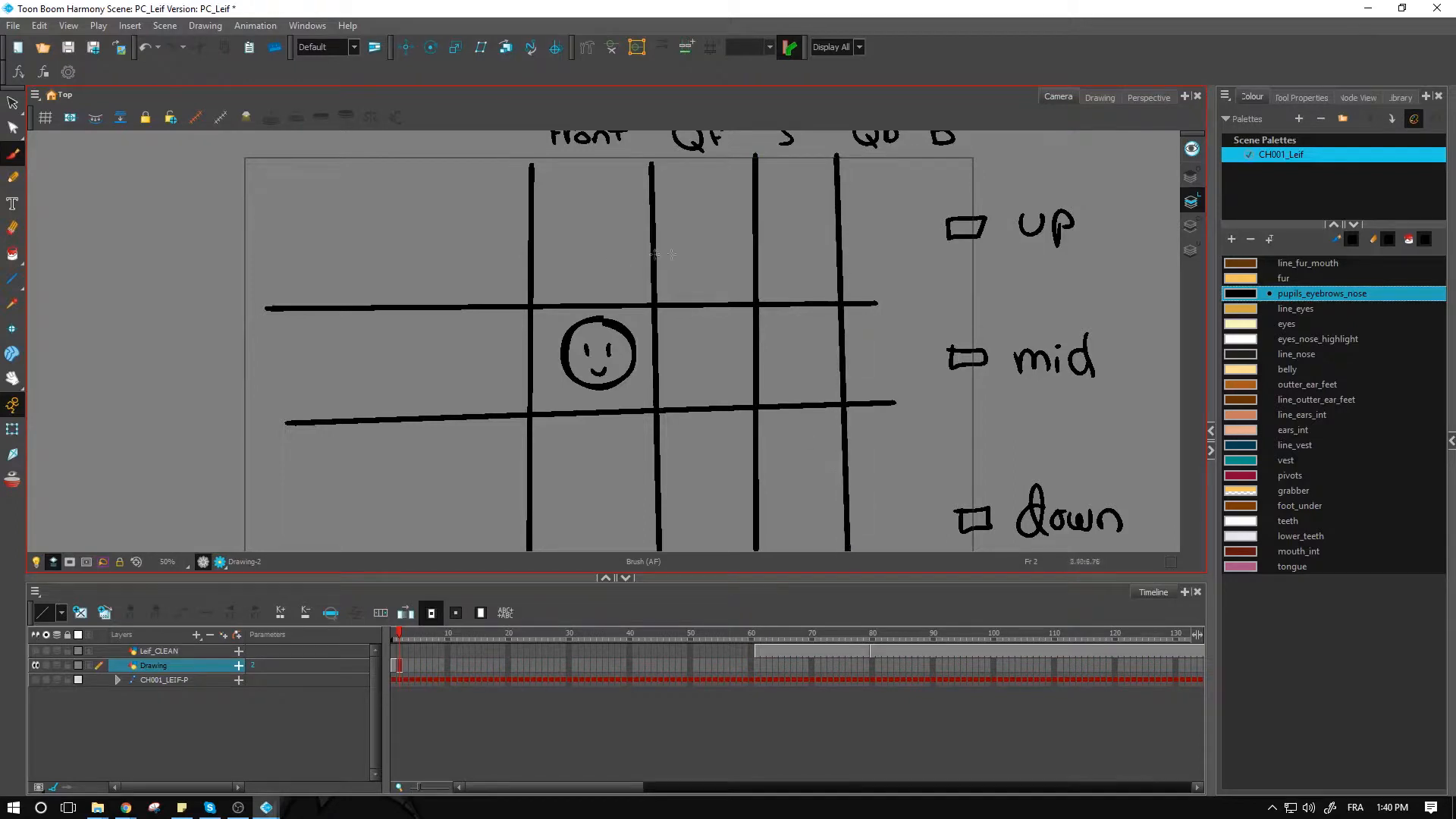
Step: Draw an upward-looking face in the Front column's up cell and downward-looking faces in the down row under Front, QF and S
mouse_move(613, 283)
mouse_down()
mouse_move(568, 295)
mouse_move(631, 310)
mouse_move(594, 264)
mouse_up()
key(alt+s)
mouse_move(593, 285)
mouse_down()
mouse_move(607, 294)
mouse_move(622, 281)
mouse_move(600, 271)
mouse_move(616, 270)
mouse_up()
drag(711, 469, 685, 349)
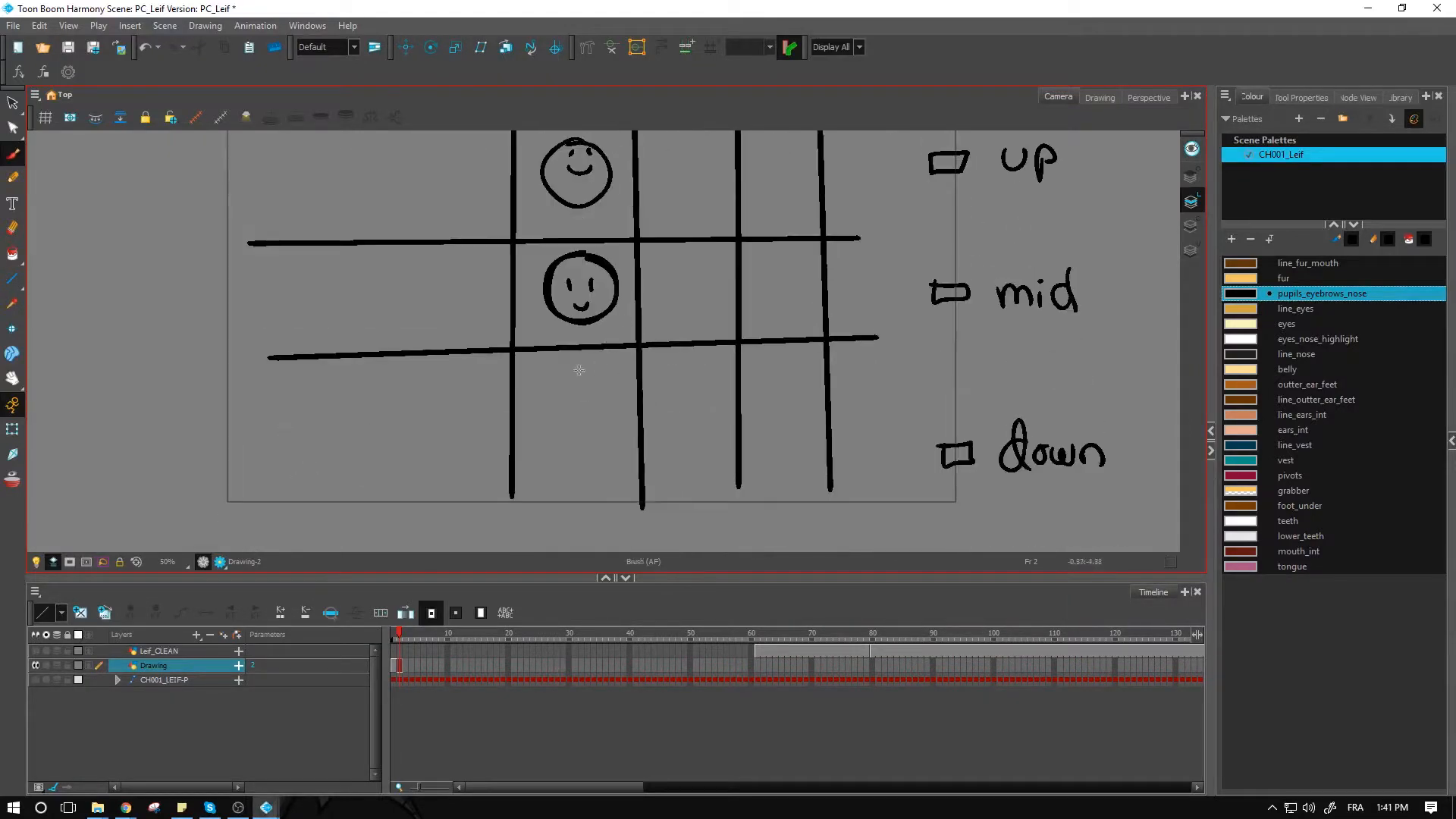
mouse_move(600, 392)
mouse_down()
mouse_move(590, 452)
mouse_move(601, 387)
mouse_move(572, 418)
mouse_move(598, 415)
mouse_move(598, 430)
mouse_up()
mouse_move(673, 388)
mouse_down()
mouse_move(672, 470)
mouse_move(713, 481)
mouse_move(717, 439)
mouse_move(713, 474)
mouse_move(804, 473)
mouse_move(790, 438)
mouse_move(797, 478)
mouse_up()
Step: Draw turned smiling faces in the QF and S columns of the mid row and the up row
scroll(784, 329, up, 2)
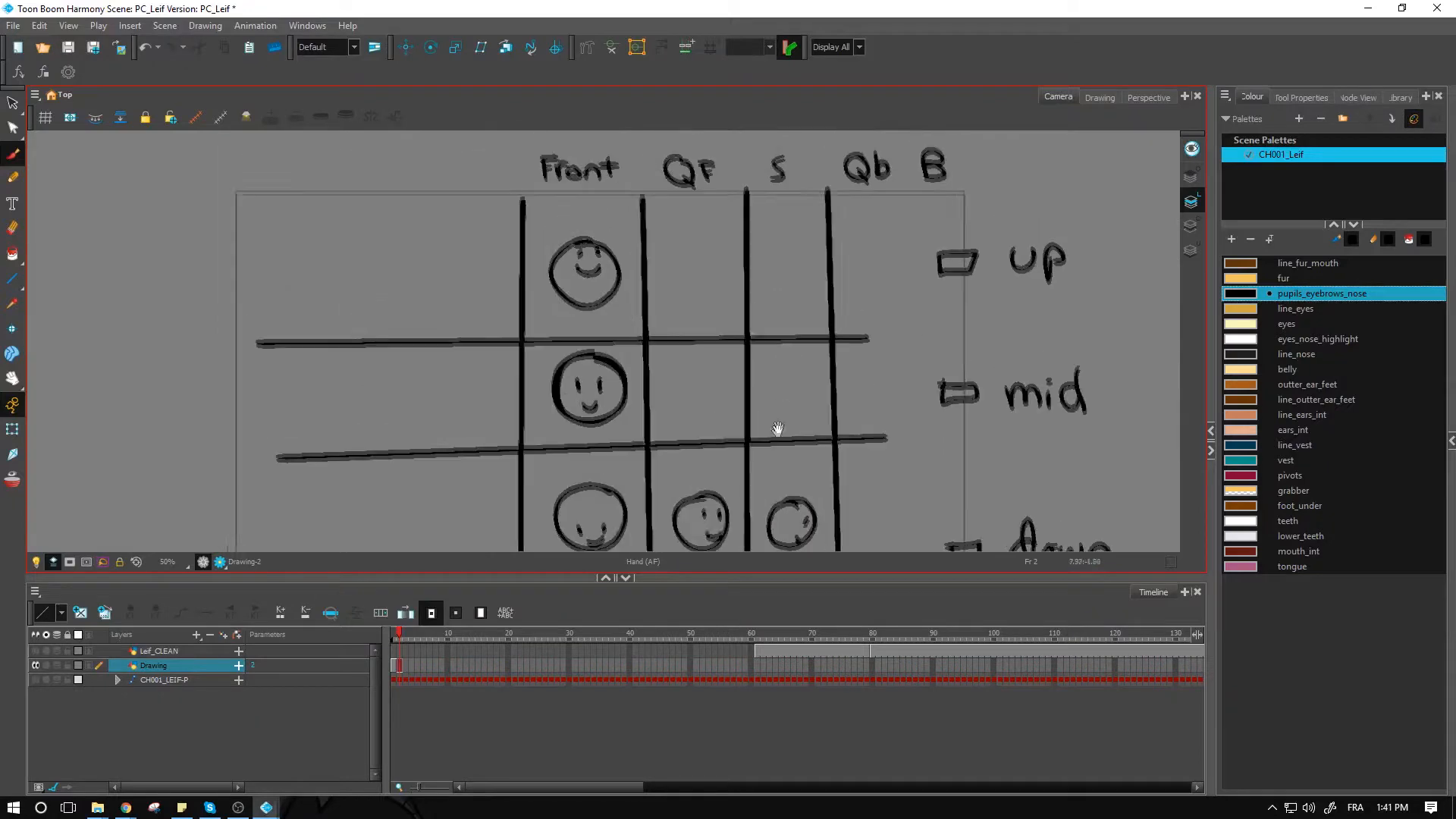
mouse_move(696, 367)
mouse_down()
mouse_move(722, 414)
mouse_move(685, 377)
mouse_move(713, 389)
mouse_move(708, 407)
mouse_move(728, 400)
mouse_up()
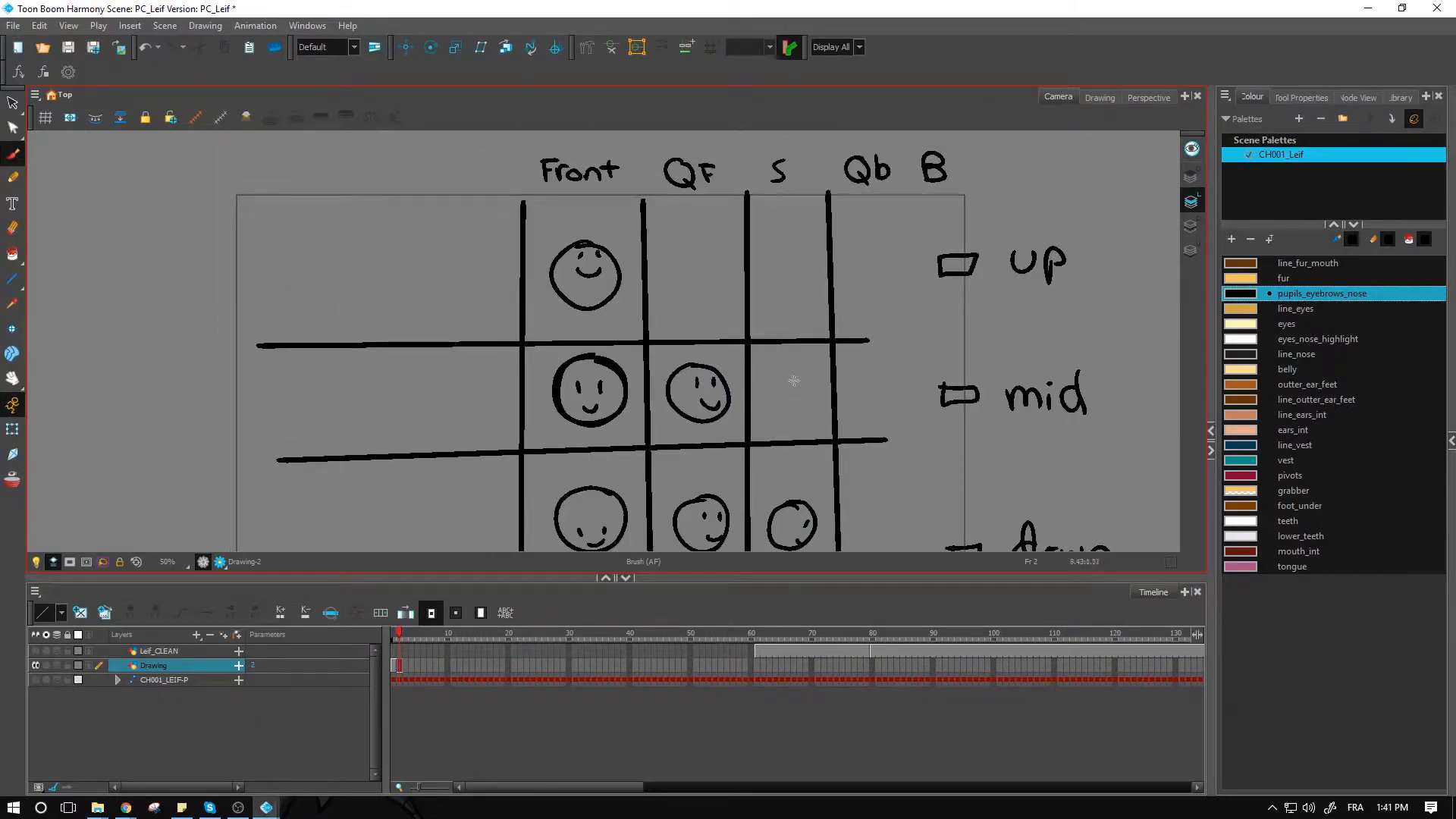
mouse_move(807, 370)
mouse_down()
mouse_move(777, 415)
mouse_move(825, 387)
mouse_move(797, 367)
mouse_move(822, 405)
mouse_up()
mouse_move(735, 271)
mouse_down()
mouse_move(747, 360)
mouse_move(699, 332)
mouse_move(737, 383)
mouse_move(702, 334)
mouse_move(703, 353)
mouse_move(733, 358)
mouse_up()
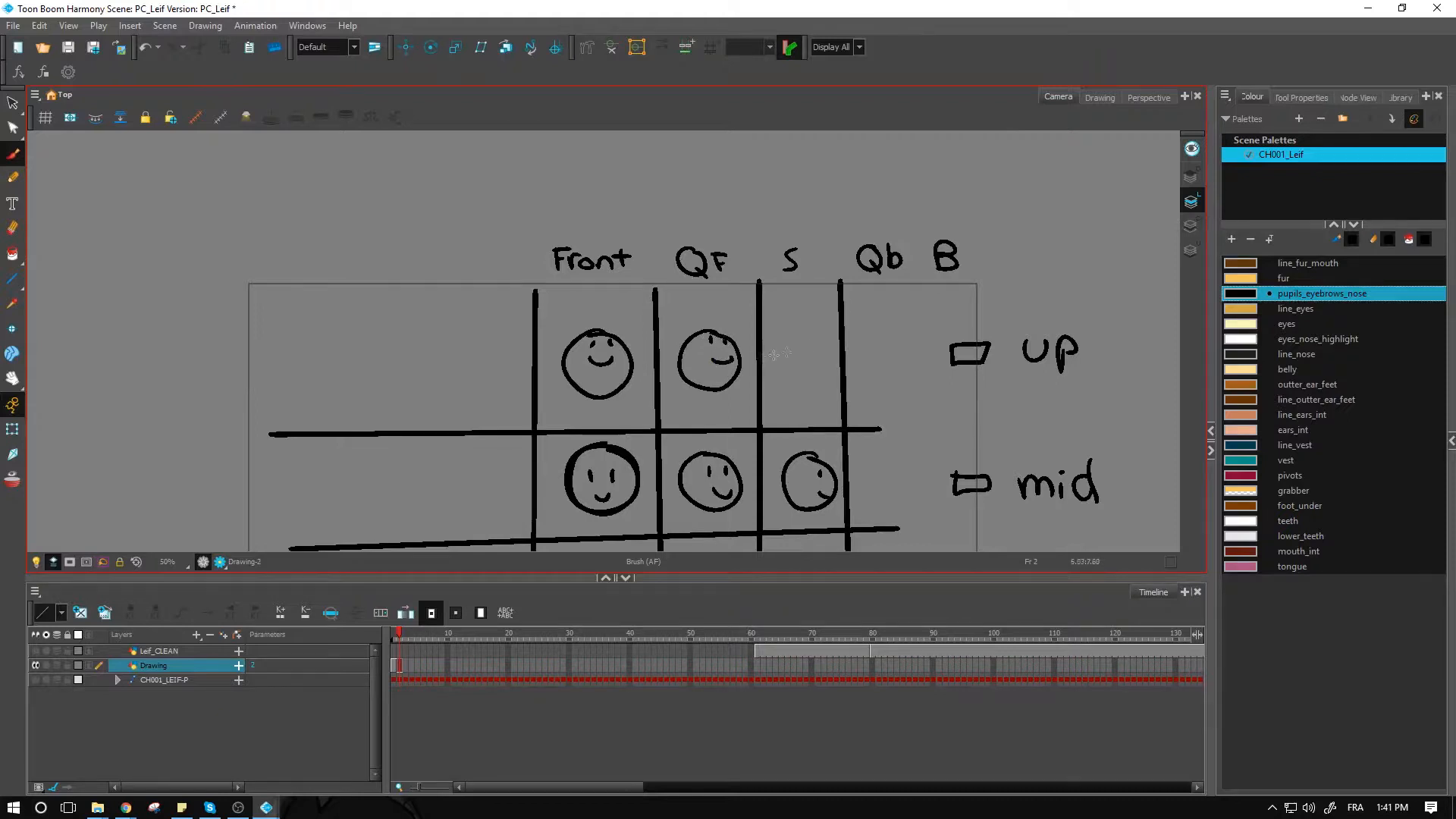
mouse_move(828, 340)
mouse_down()
mouse_move(781, 350)
mouse_move(830, 376)
mouse_move(808, 335)
mouse_move(831, 348)
mouse_up()
key(ctrl+z)
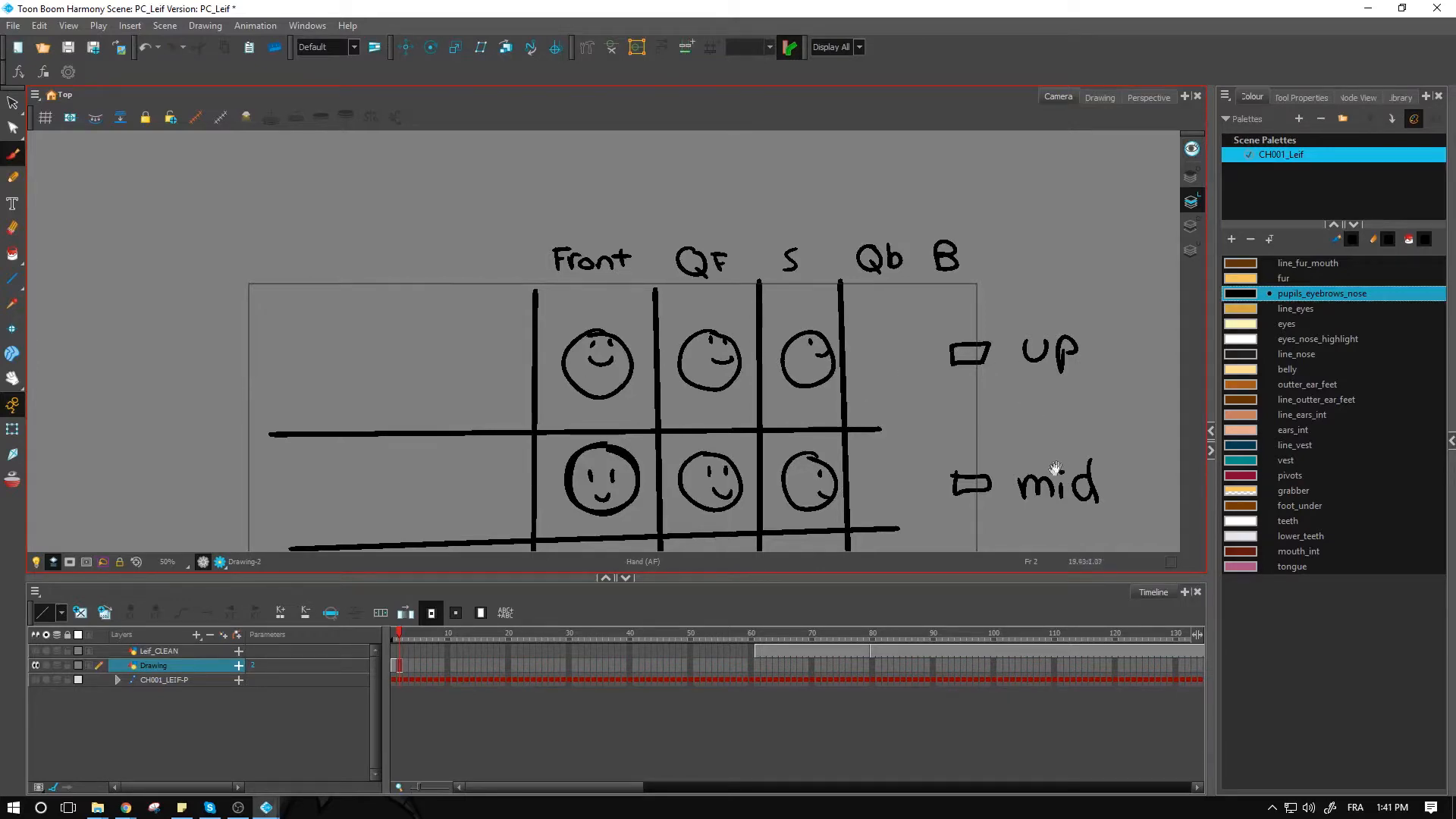
drag(1052, 471, 1036, 318)
key(1)
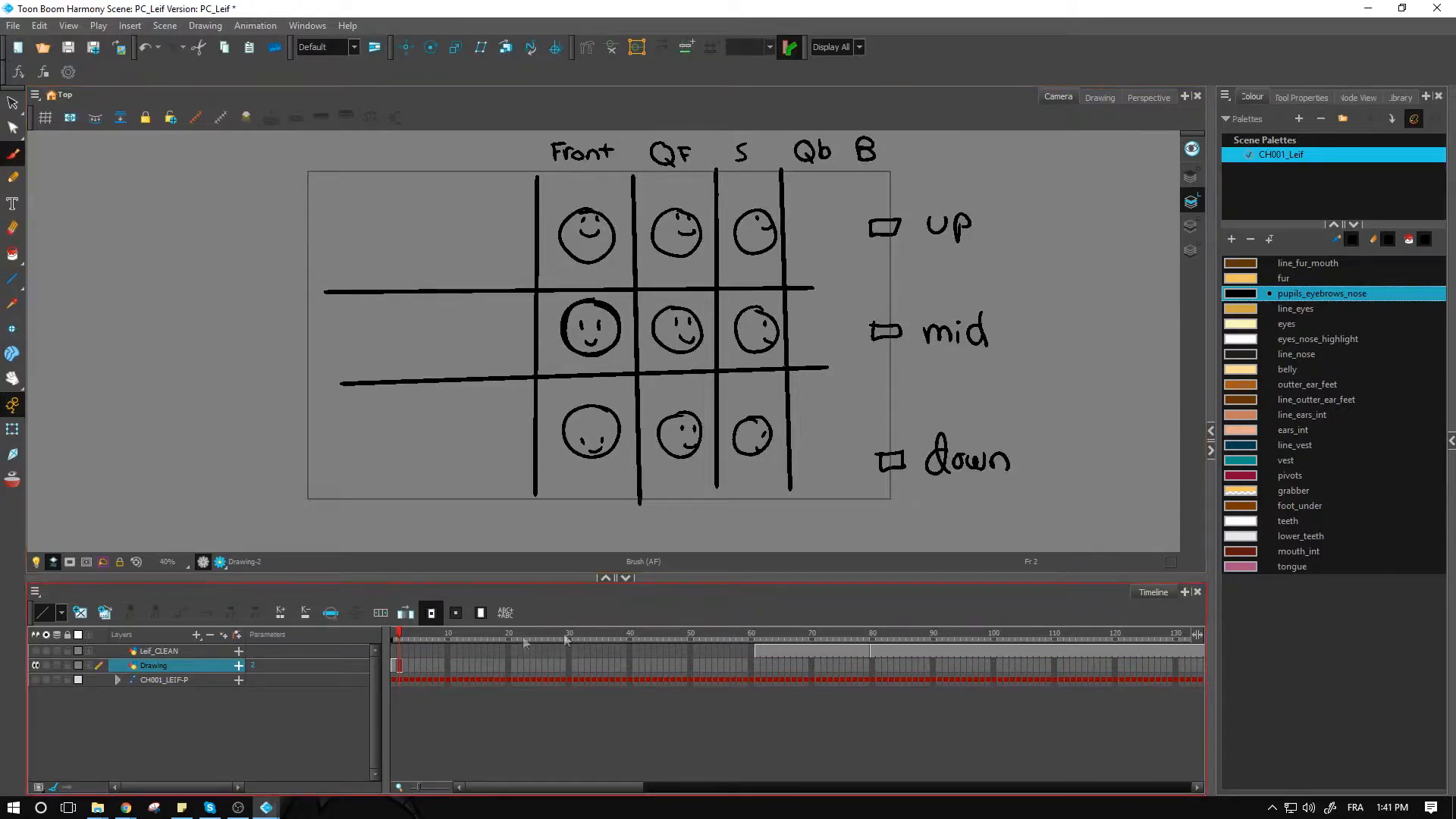
key(space)
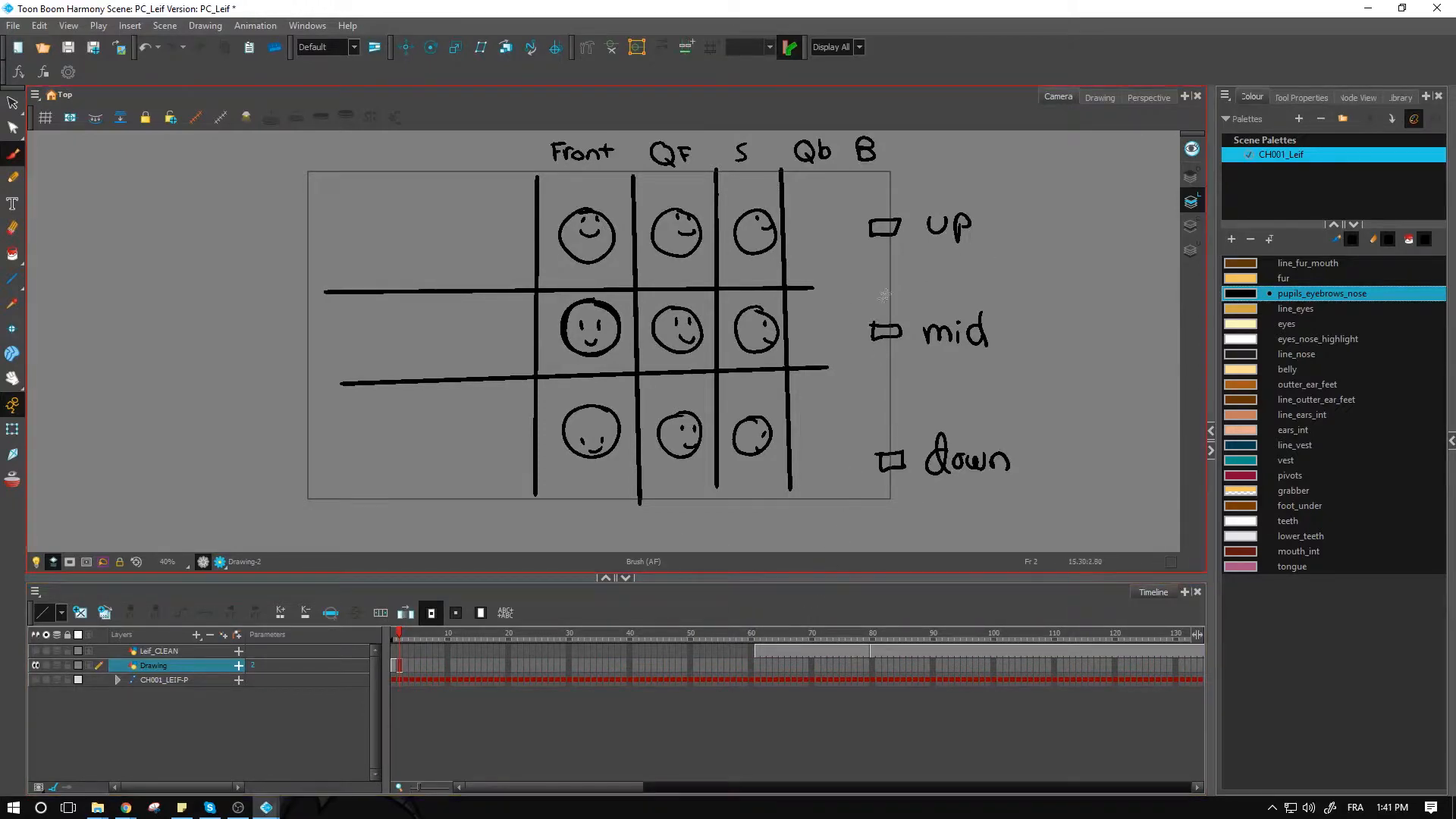
drag(868, 277, 835, 302)
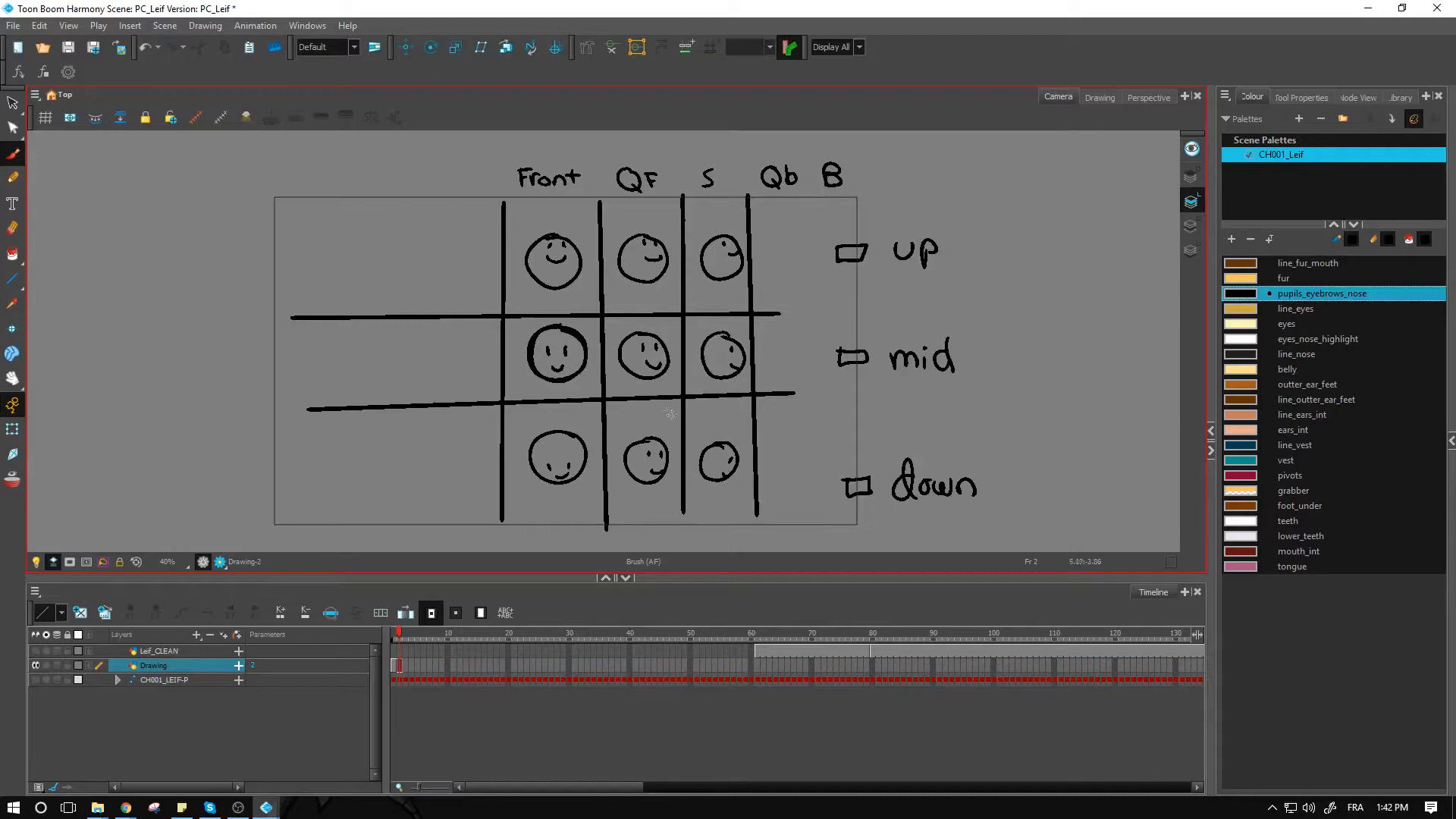
click(998, 602)
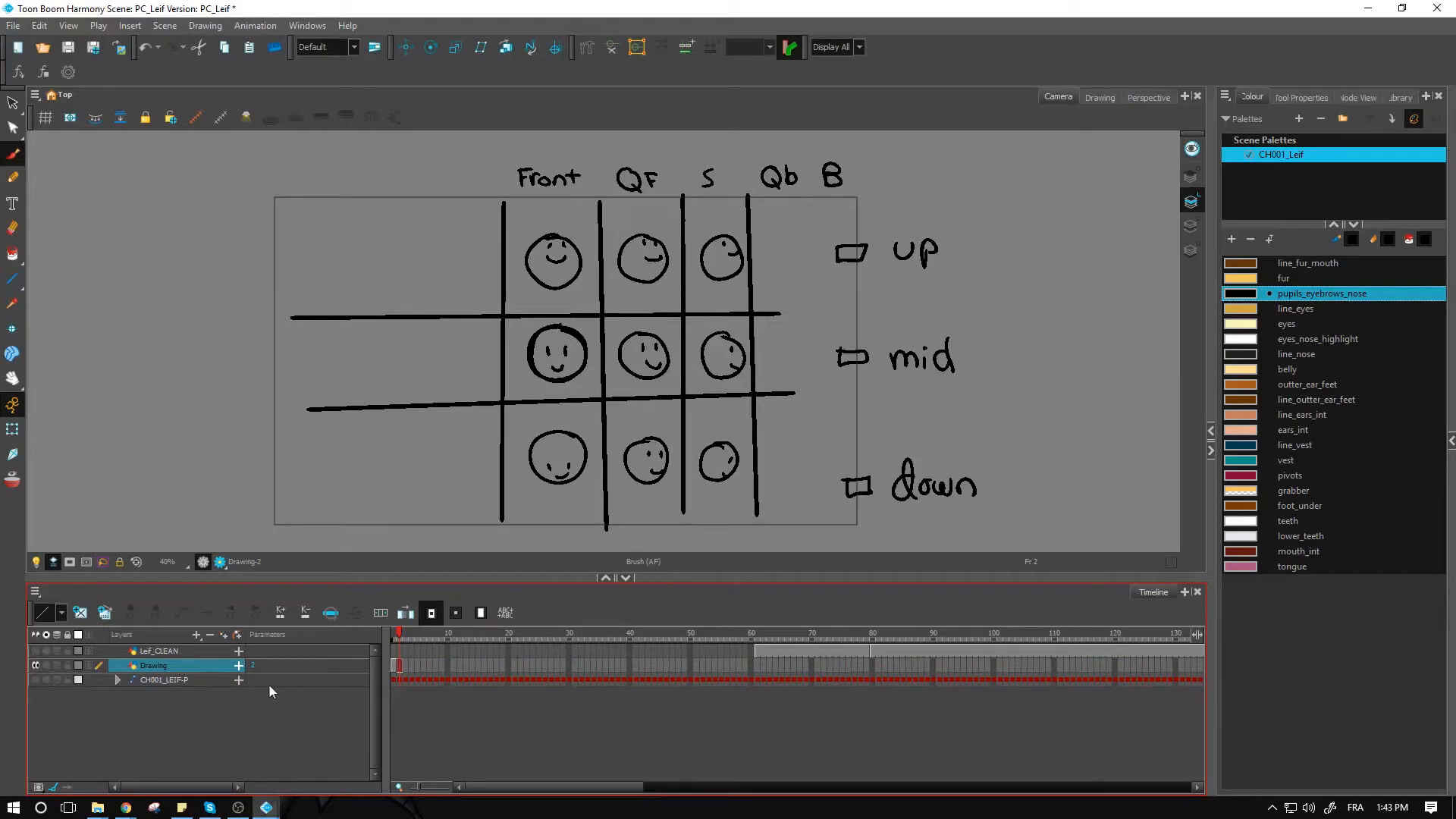
Step: Hide the Drawing layer, show the CH001_LEIF-P layer, and scrub through its head poses from the start to frame 47
click(34, 665)
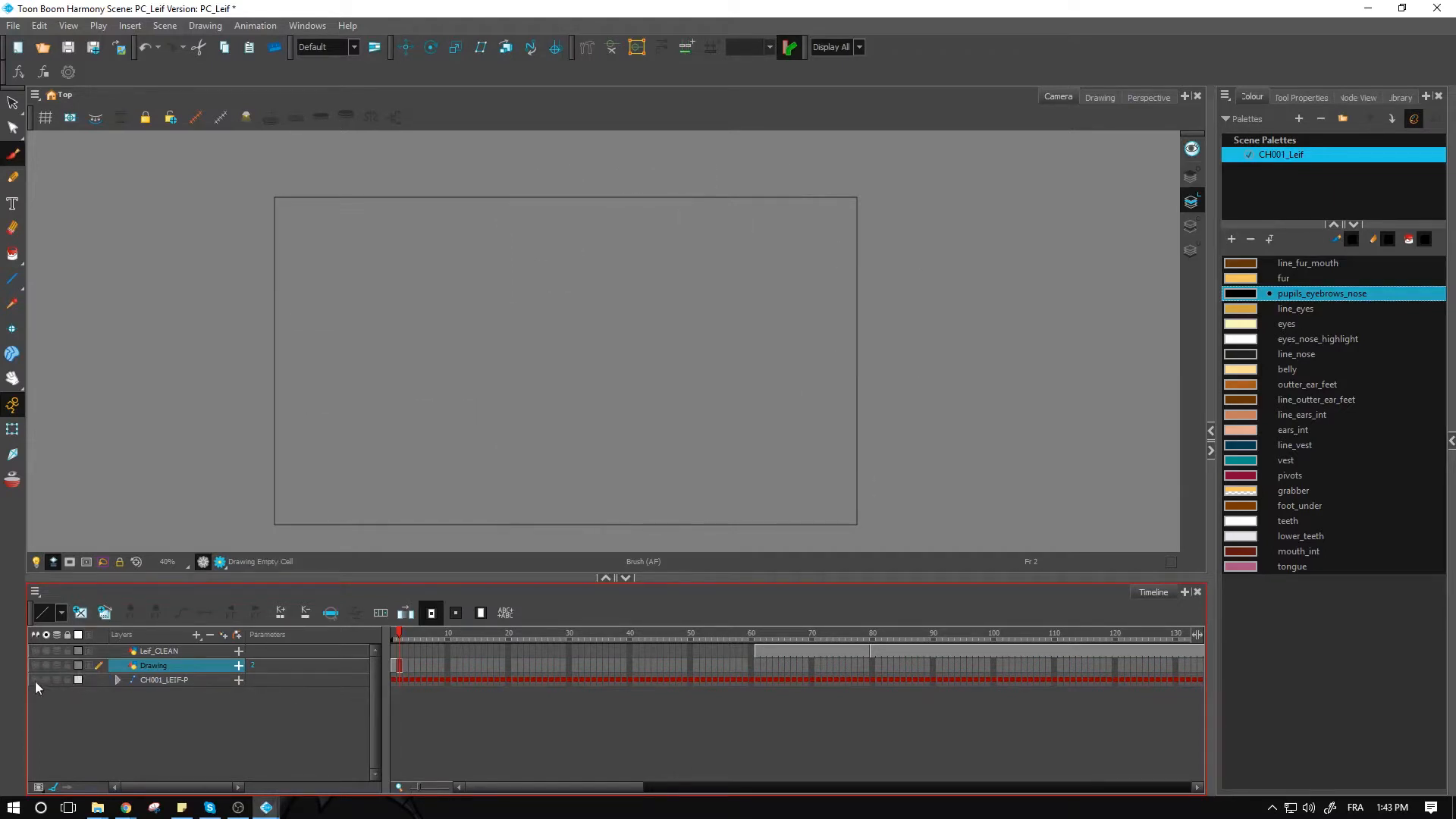
click(35, 680)
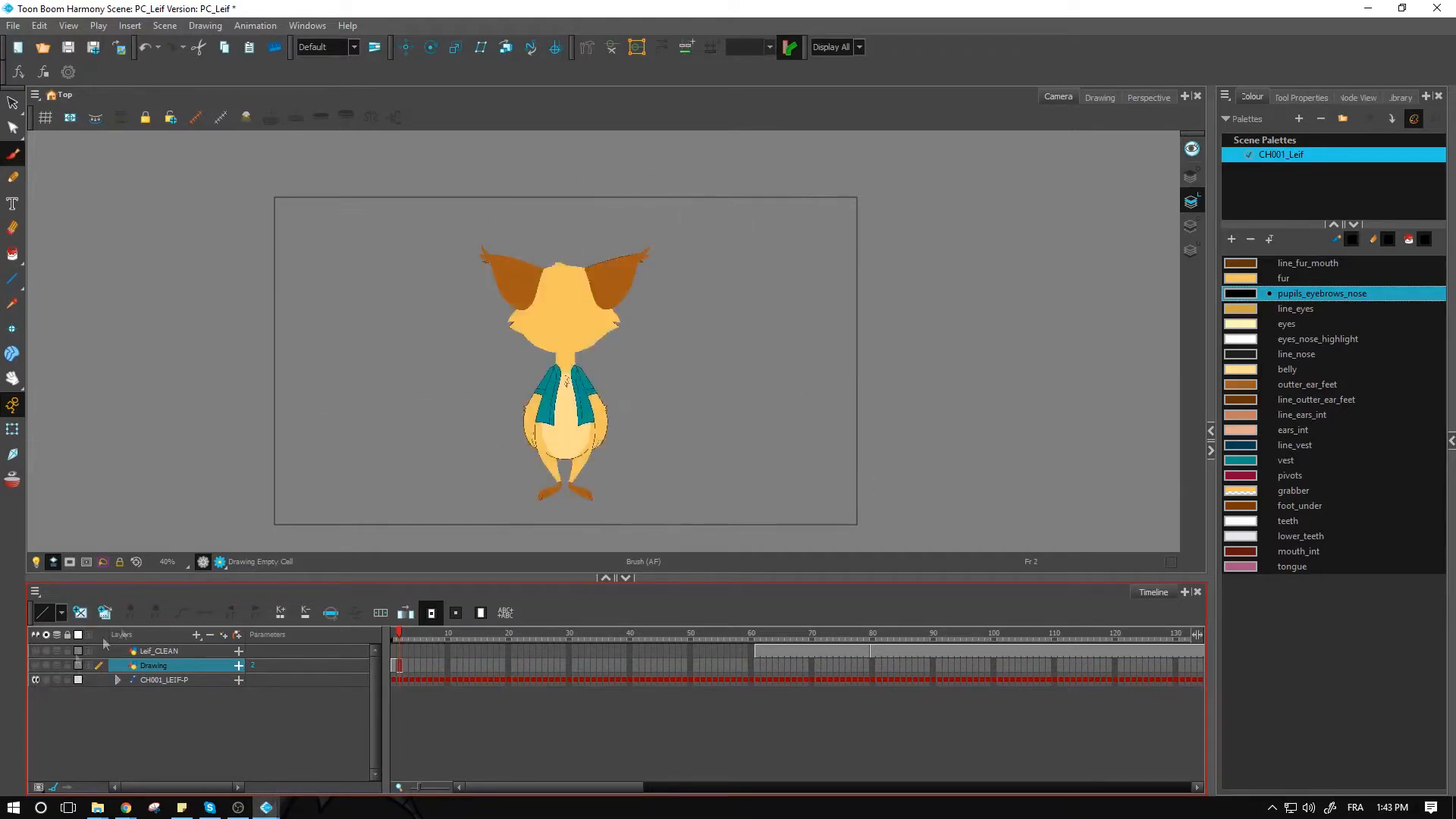
click(396, 635)
drag(394, 634, 701, 634)
click(436, 660)
click(396, 664)
mouse_move(397, 634)
mouse_down()
mouse_move(721, 612)
mouse_move(659, 629)
mouse_move(672, 629)
mouse_up()
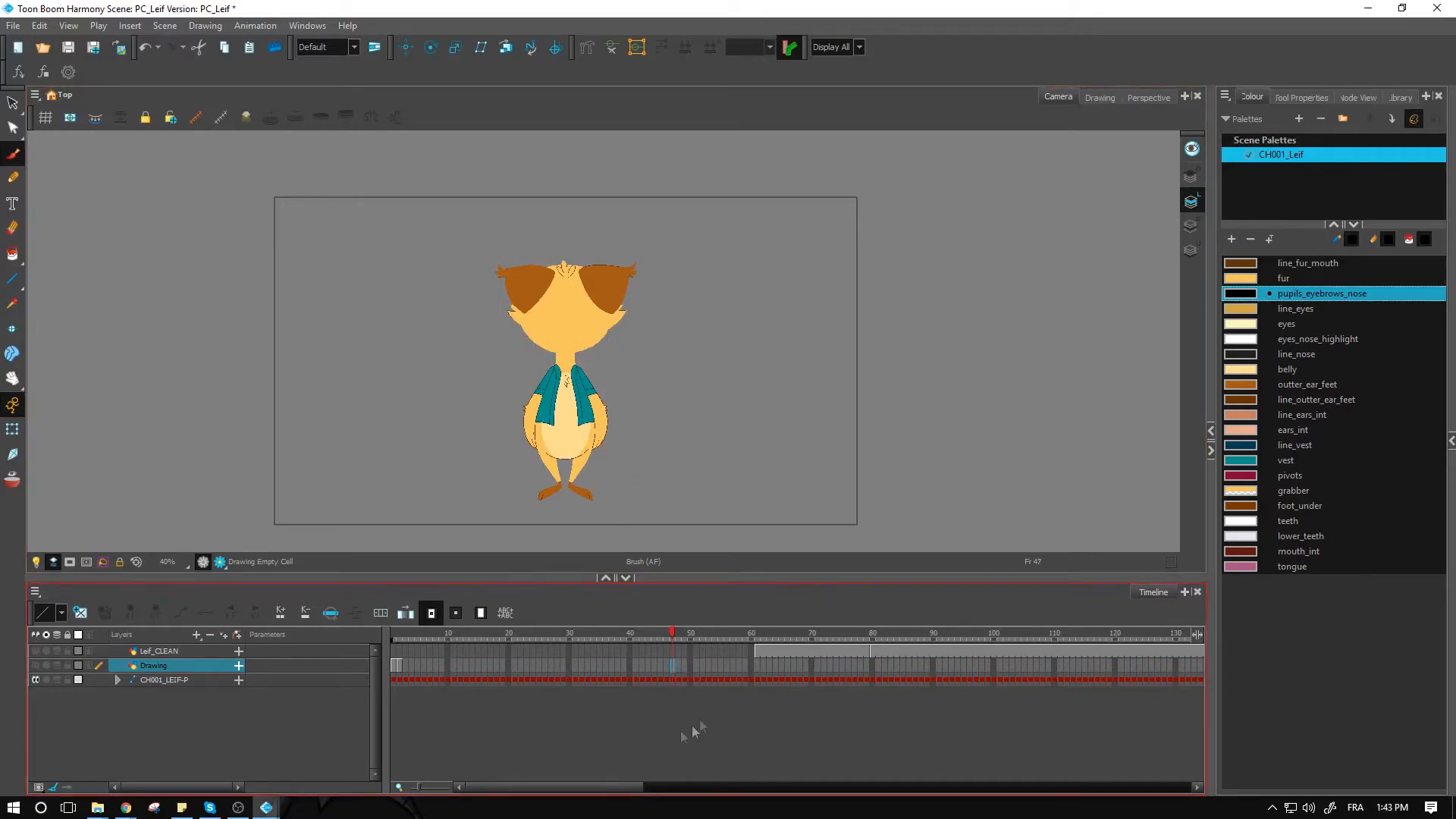
Step: At frame 161, show the Drawing layer and draw a horizontal line with end ticks beside the character, with "rotation" written above it
drag(630, 786, 760, 787)
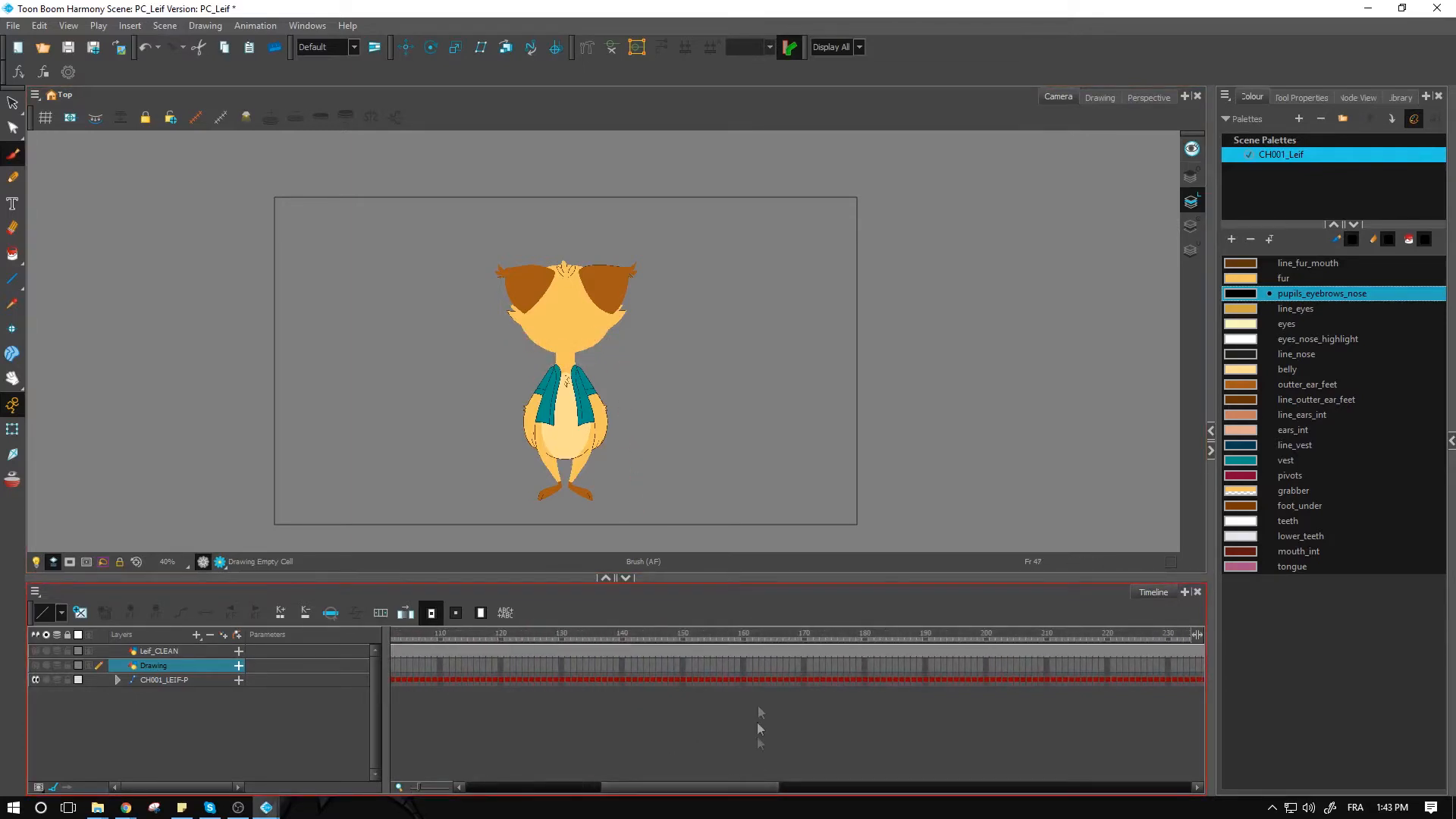
click(744, 635)
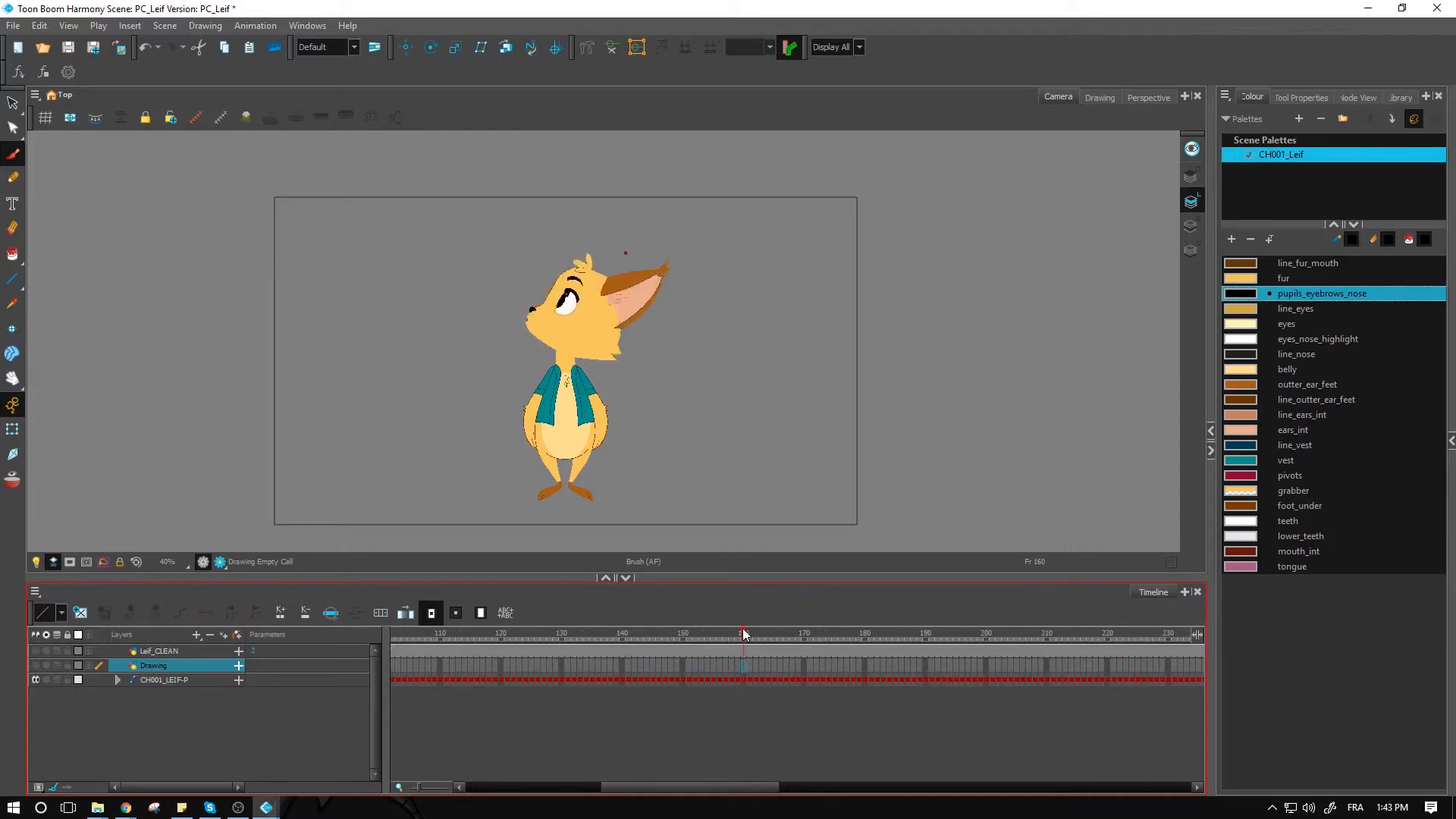
mouse_move(742, 635)
mouse_down()
mouse_move(579, 666)
mouse_move(435, 661)
mouse_move(540, 640)
mouse_move(762, 633)
mouse_up()
click(35, 665)
mouse_move(758, 270)
mouse_down()
mouse_move(762, 302)
mouse_move(778, 286)
mouse_move(1004, 280)
mouse_move(989, 298)
mouse_up()
drag(790, 253, 812, 240)
drag(829, 234, 835, 240)
drag(839, 254, 886, 238)
drag(893, 236, 894, 253)
drag(903, 245, 943, 246)
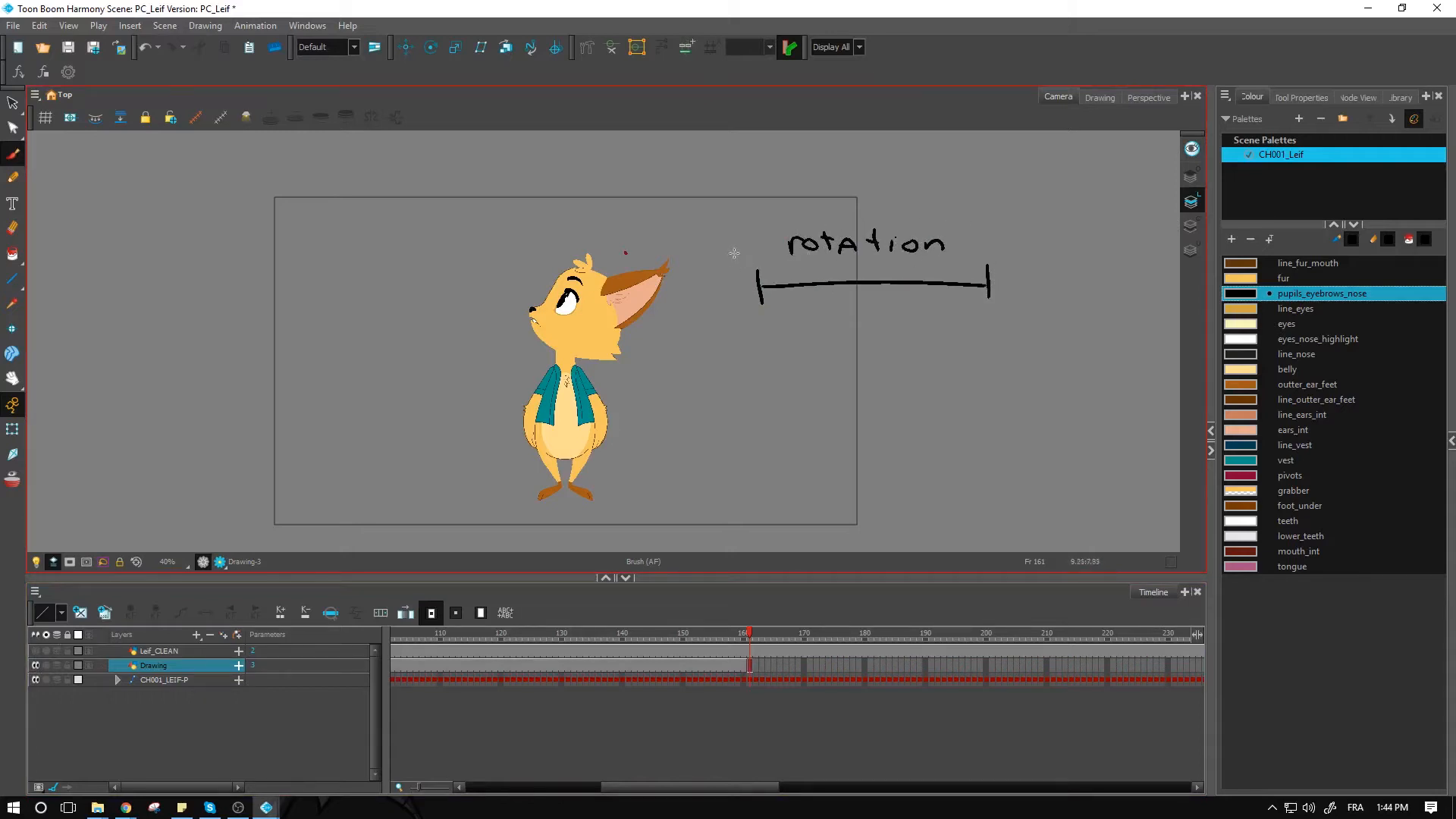
Step: Write "BACK" above both ends of the rotation line and mark its middle with two short vertical strokes
drag(725, 247, 746, 260)
drag(735, 256, 761, 260)
drag(768, 247, 771, 258)
mouse_move(978, 239)
mouse_down()
mouse_move(980, 258)
mouse_move(1001, 239)
mouse_up()
drag(1001, 240, 1007, 252)
mouse_move(1028, 244)
mouse_down()
mouse_move(1030, 261)
mouse_move(1048, 260)
mouse_up()
drag(1045, 240, 1033, 251)
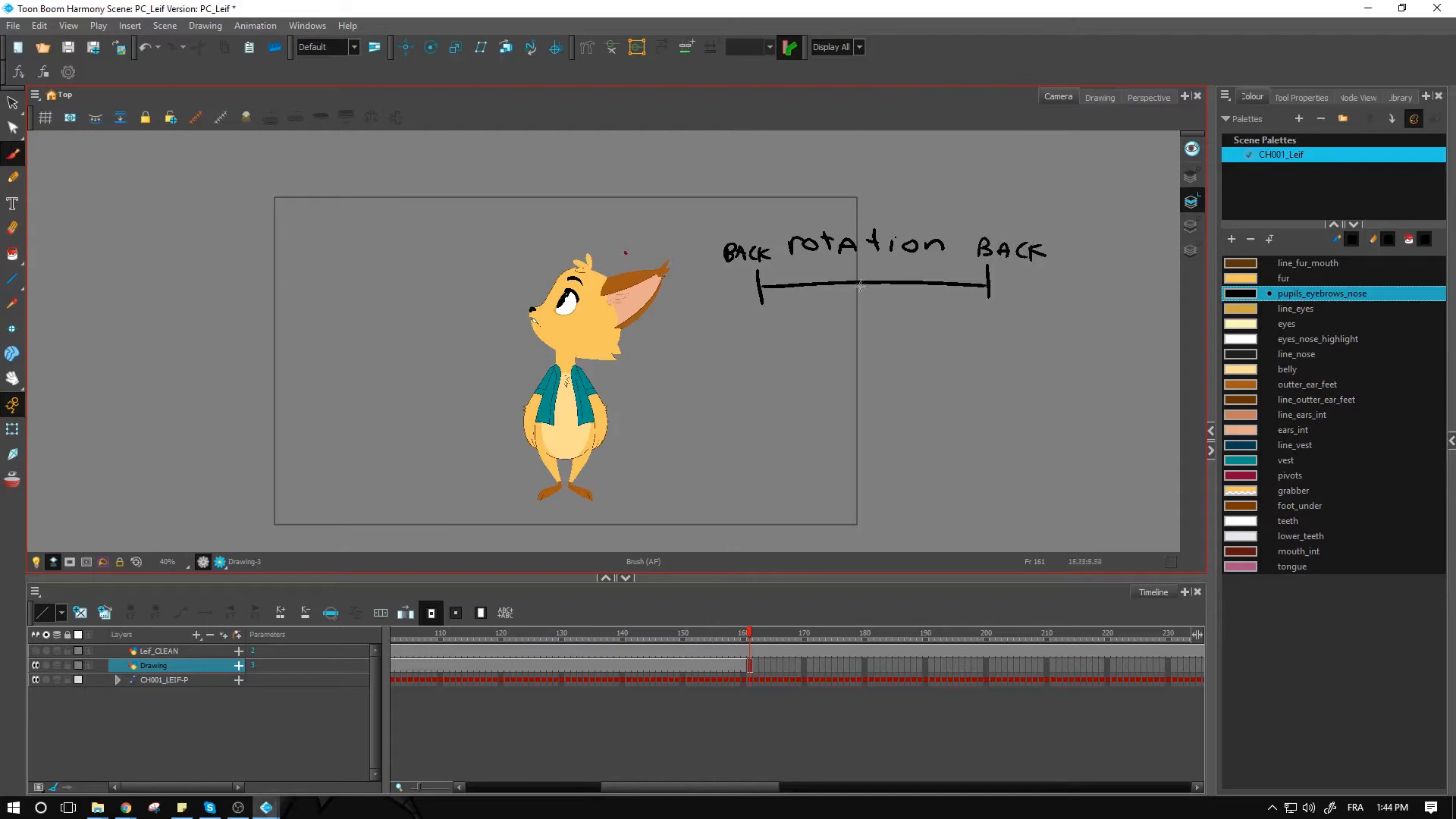
drag(874, 276, 881, 287)
Step: Draw a second ticked line below the rotation line, name it "tilts", and label its start, middle and end "down", "mid" and "up"
mouse_move(761, 317)
mouse_down()
mouse_move(763, 347)
mouse_move(978, 326)
mouse_move(987, 345)
mouse_up()
drag(699, 321, 697, 342)
mouse_move(688, 328)
mouse_down()
mouse_move(721, 319)
mouse_move(751, 343)
mouse_up()
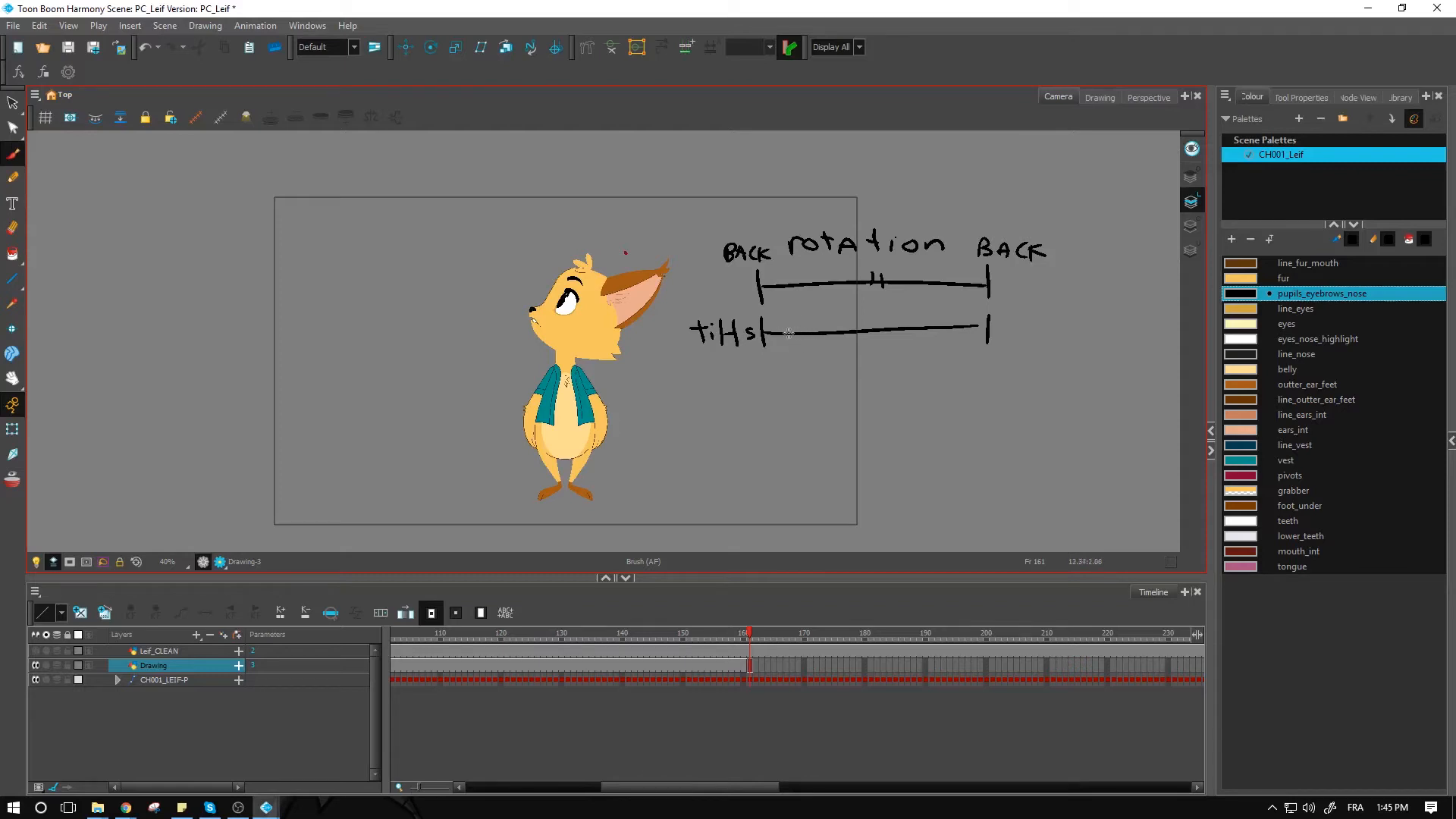
mouse_move(751, 307)
mouse_down()
mouse_move(871, 335)
mouse_move(867, 354)
mouse_move(890, 339)
mouse_up()
drag(994, 303, 1004, 317)
Step: Add a row of short marks above the rotation note and sketch a small open smiling mouth below the tilts line
drag(776, 215, 937, 215)
drag(961, 207, 992, 210)
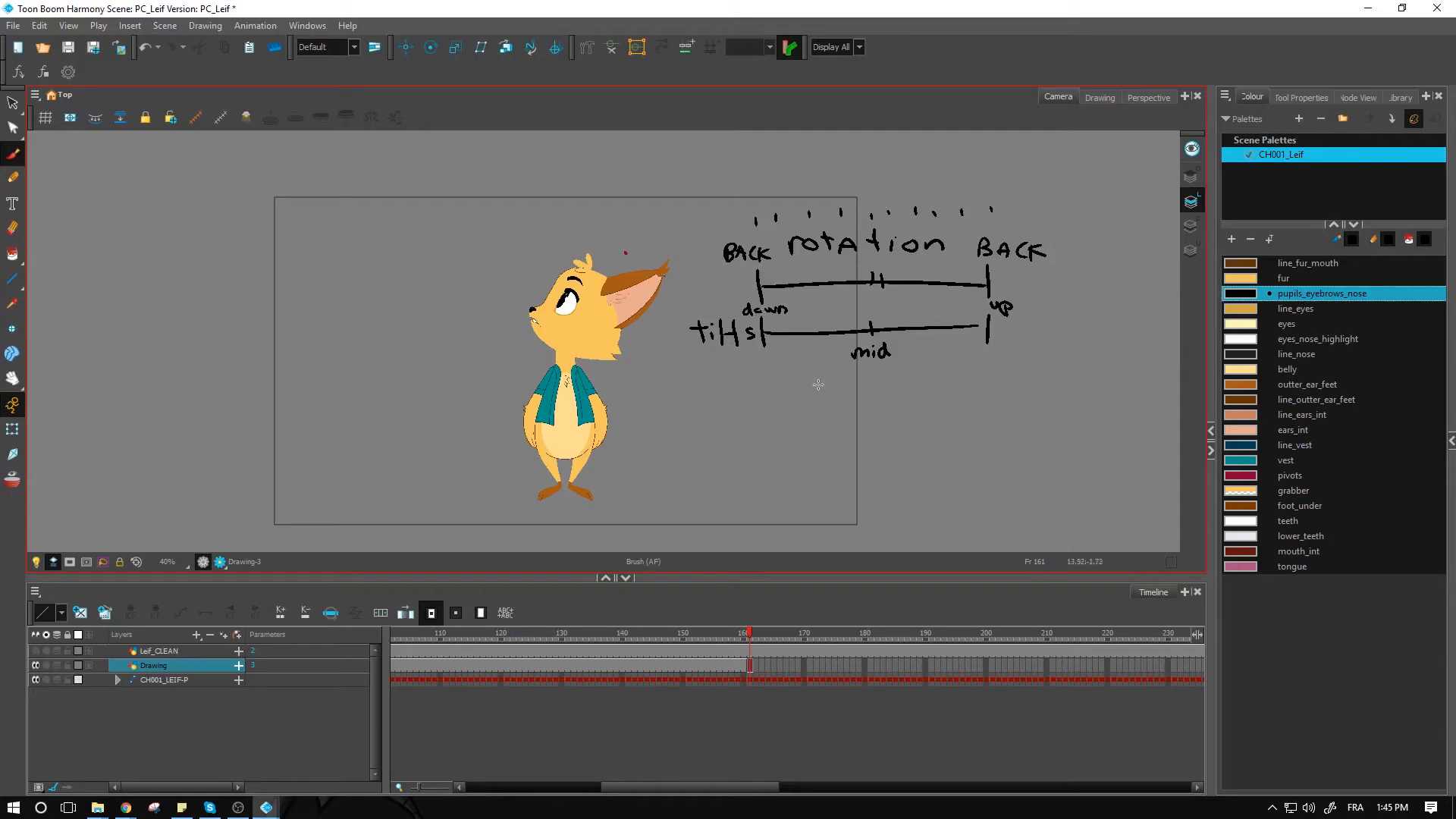
mouse_move(792, 381)
mouse_down()
mouse_move(832, 384)
mouse_move(815, 399)
mouse_move(827, 385)
mouse_up()
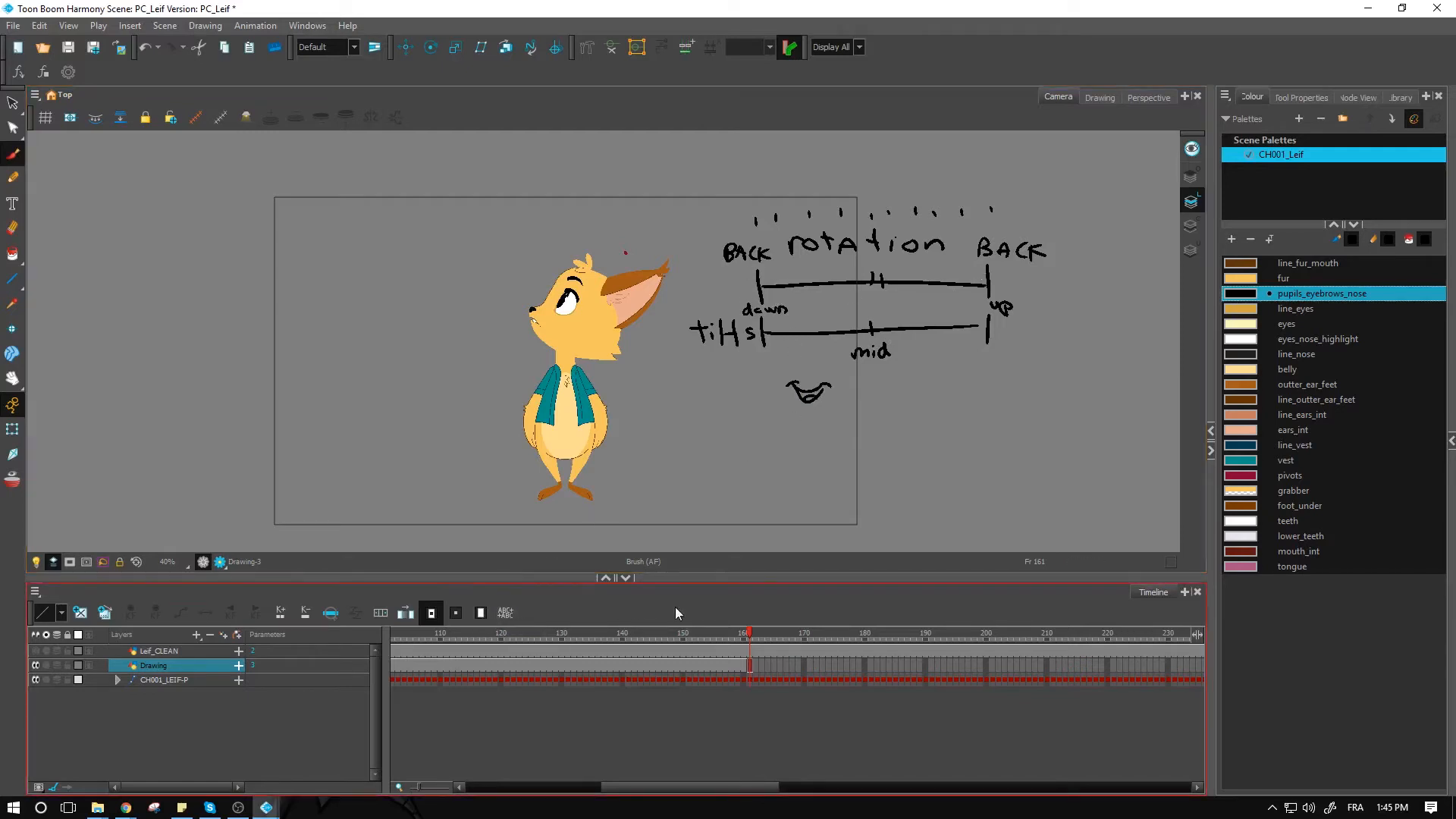
Step: Hide the Drawing layer and scrub through the character's head poses from frame 1 to frame 540
click(35, 665)
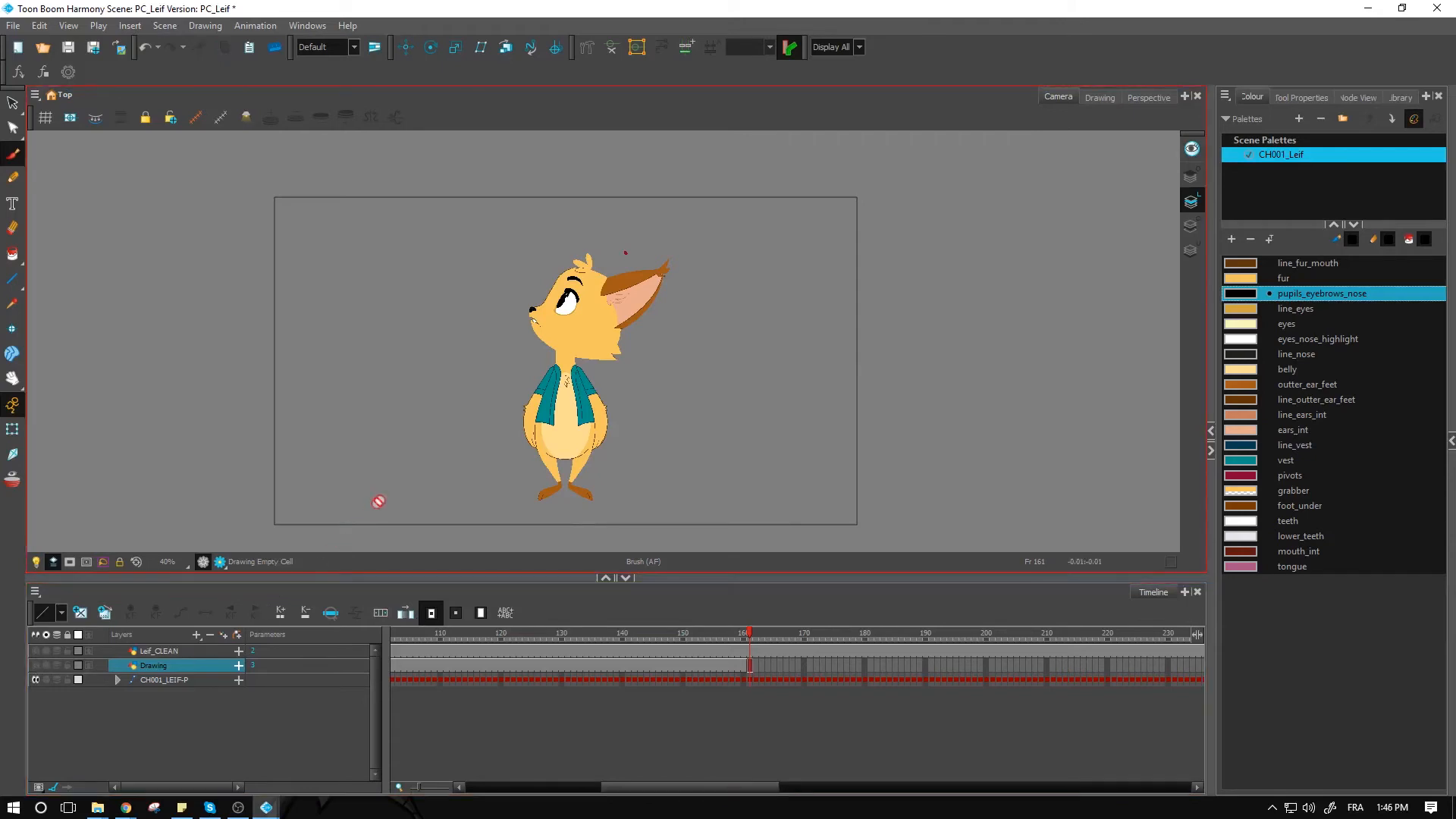
drag(697, 786, 1130, 796)
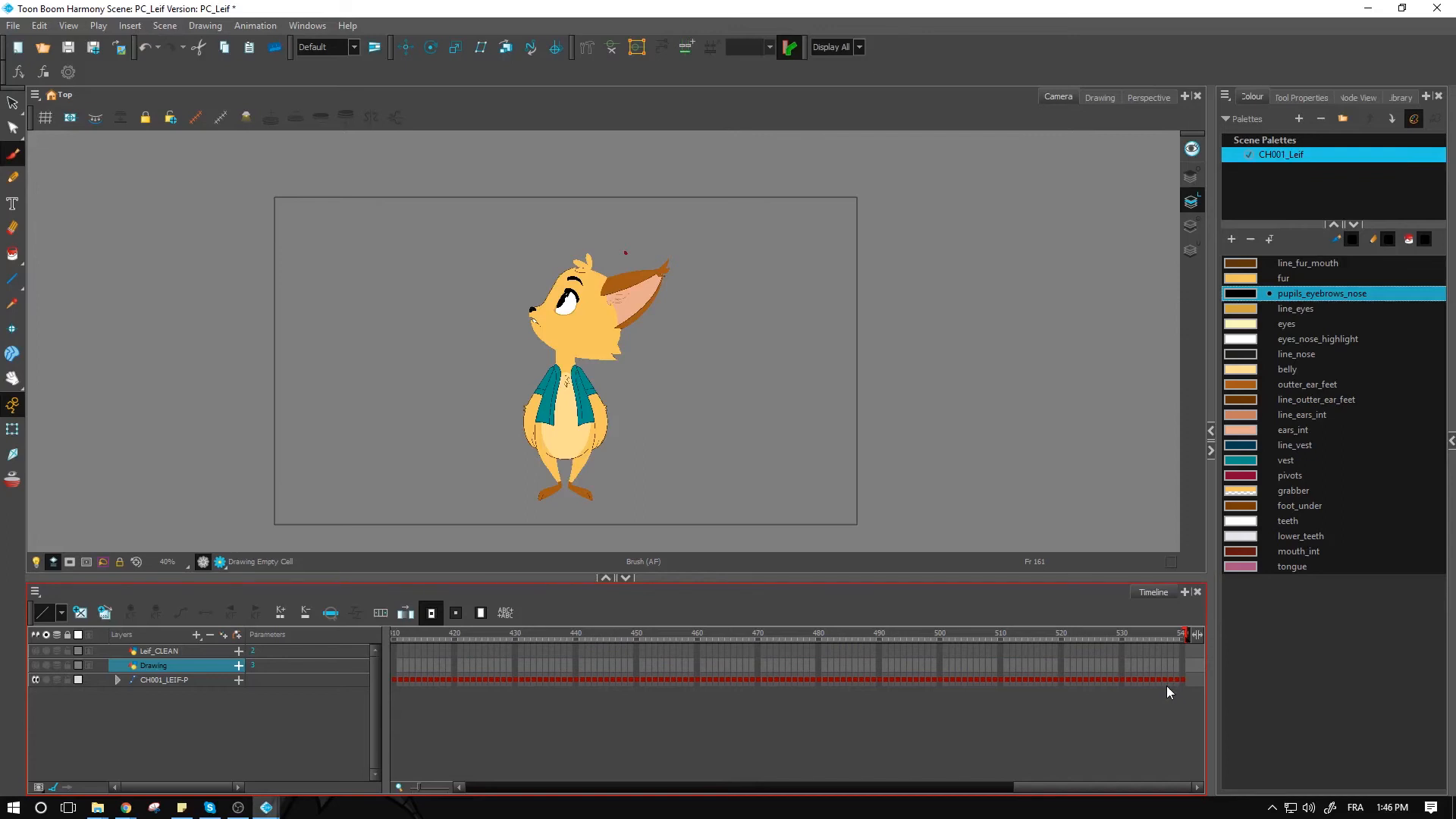
drag(1050, 787, 492, 789)
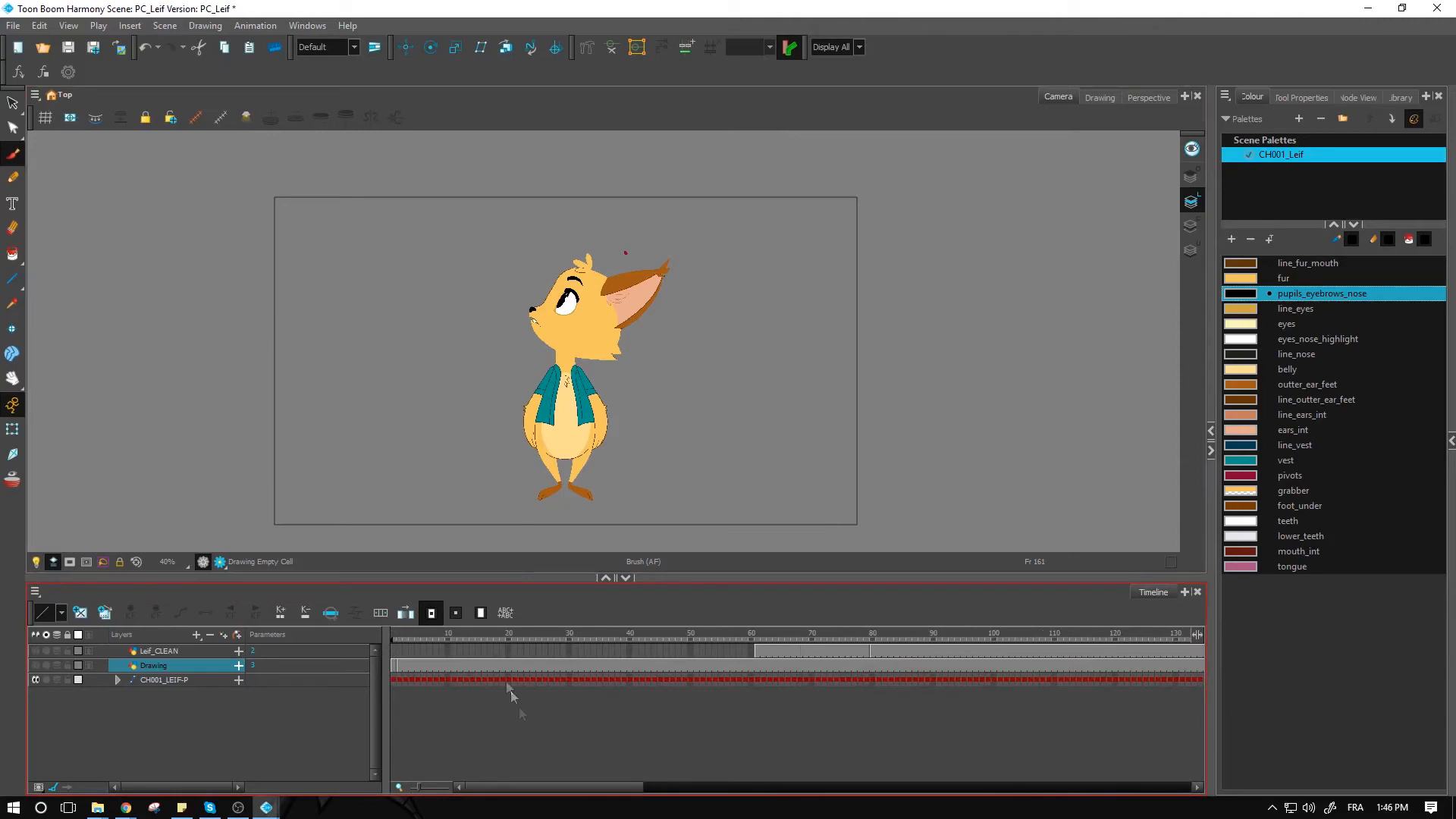
click(393, 634)
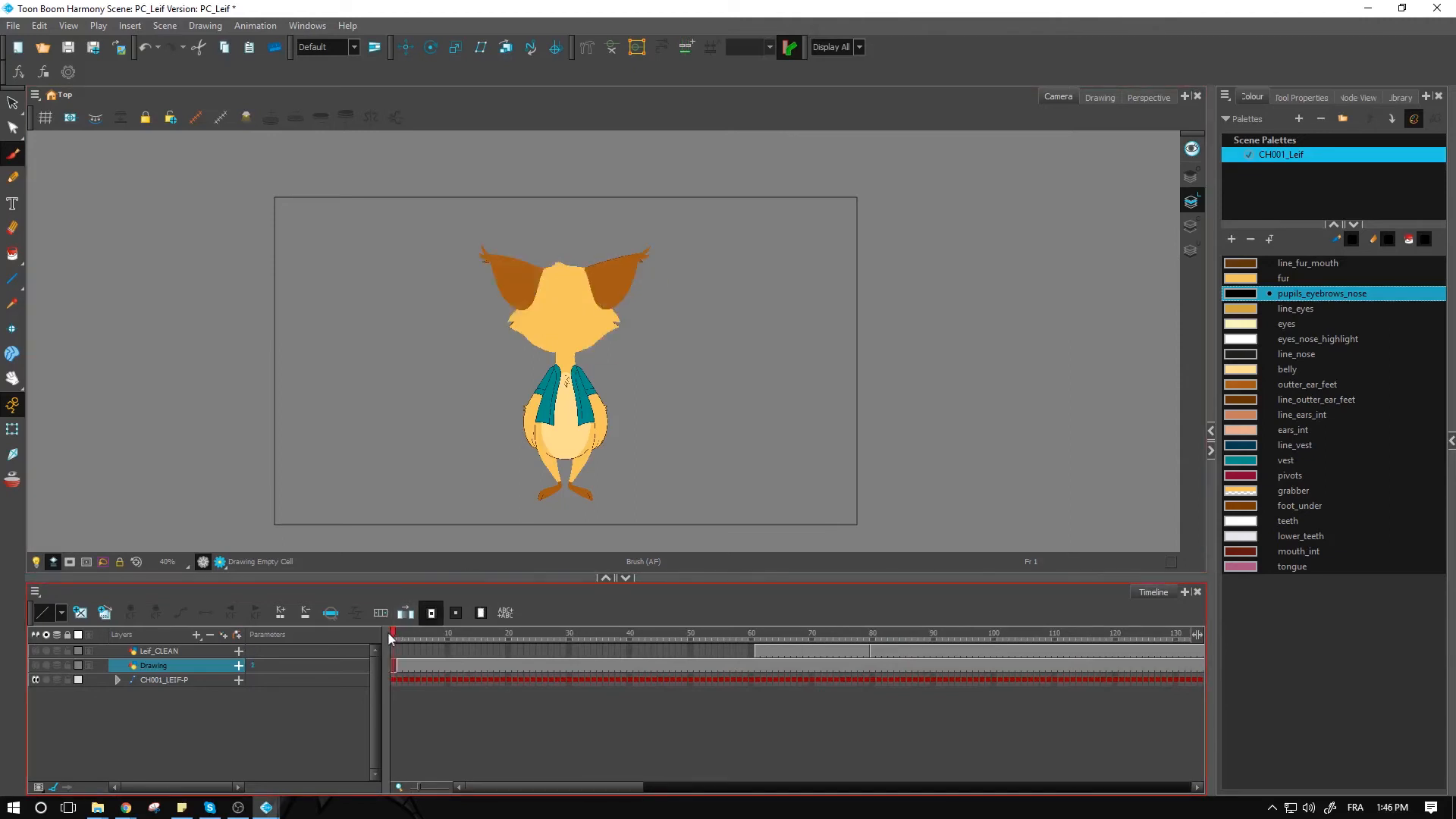
drag(391, 635, 661, 639)
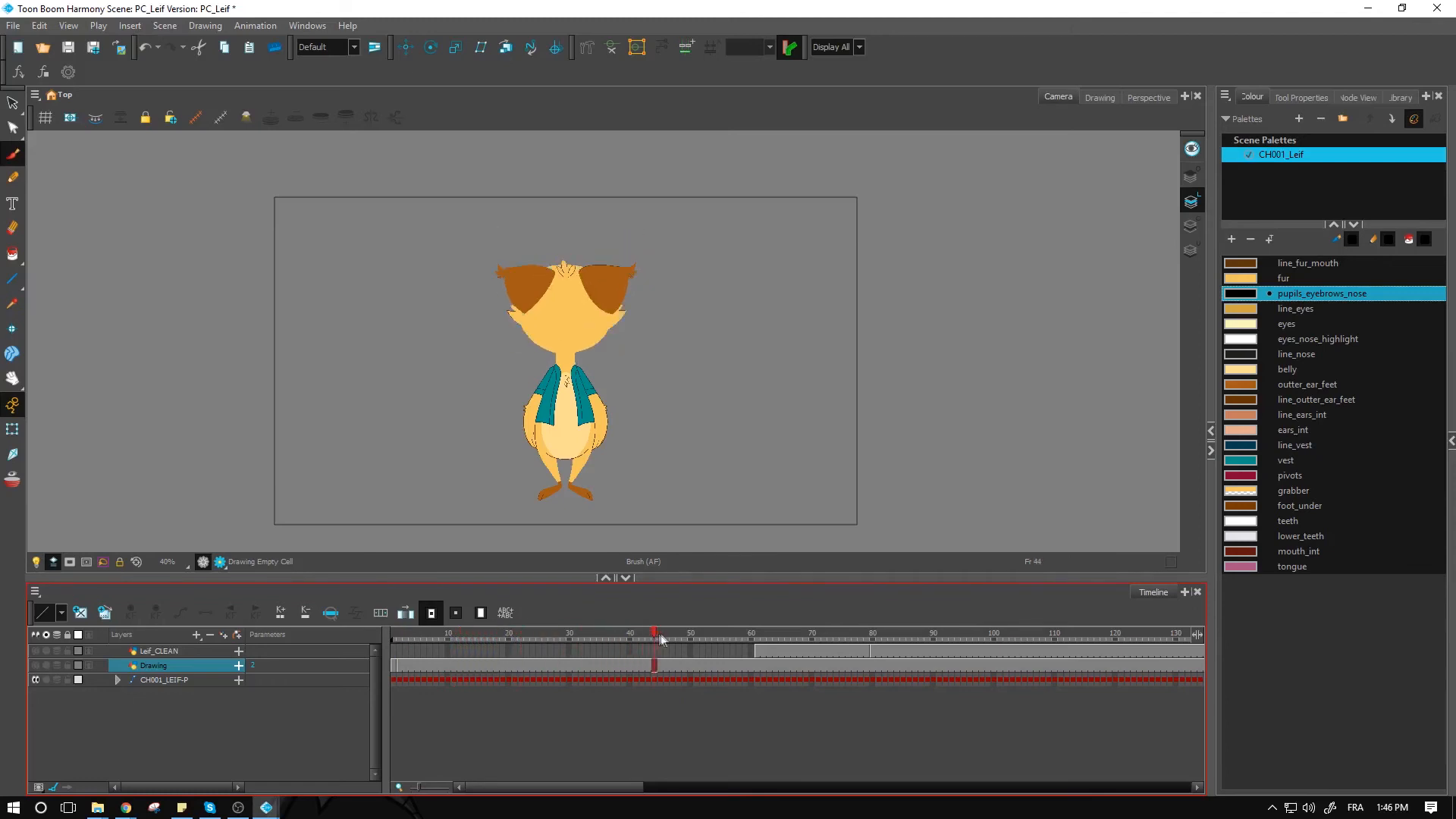
drag(705, 640, 1204, 667)
drag(1115, 789, 491, 781)
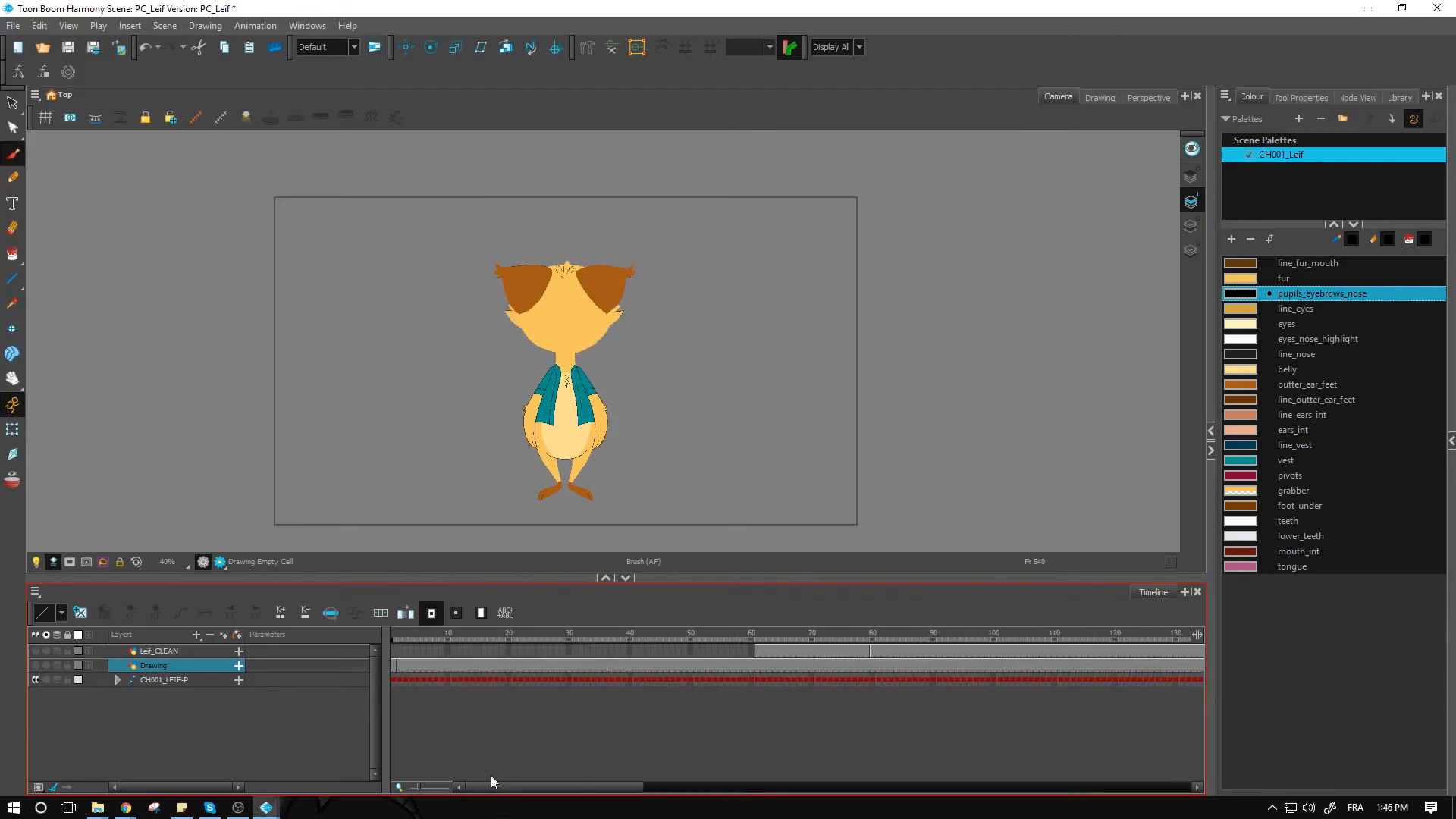